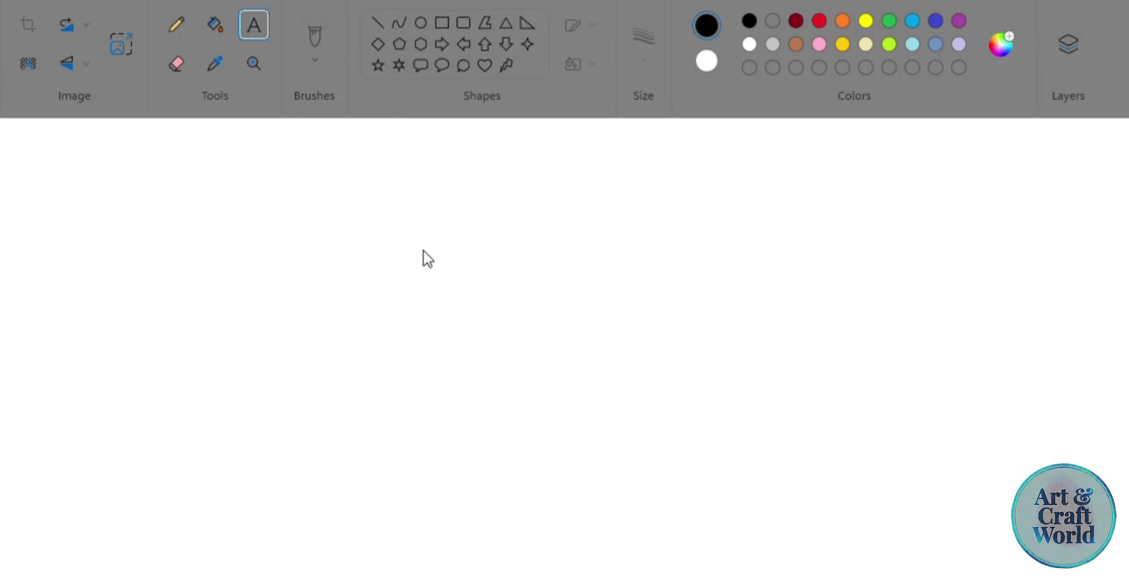
Start a text box in the canvas's upper-left area with a blackletter "L" and reduce the letter's font size.
{"action": "left_click", "coordinate": [239, 247]}
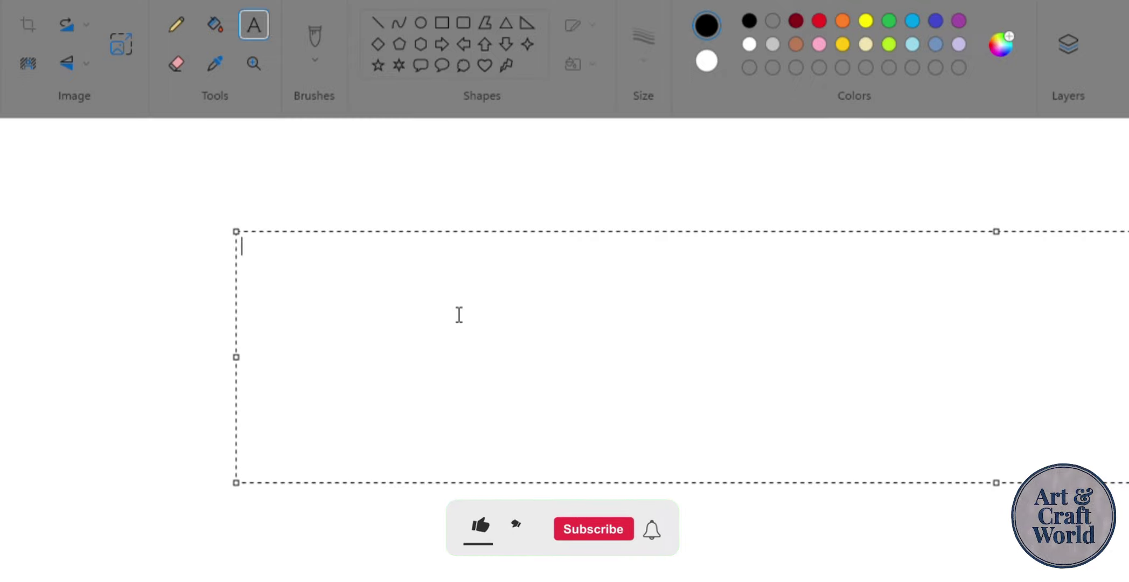
{"action": "type", "text": "L"}
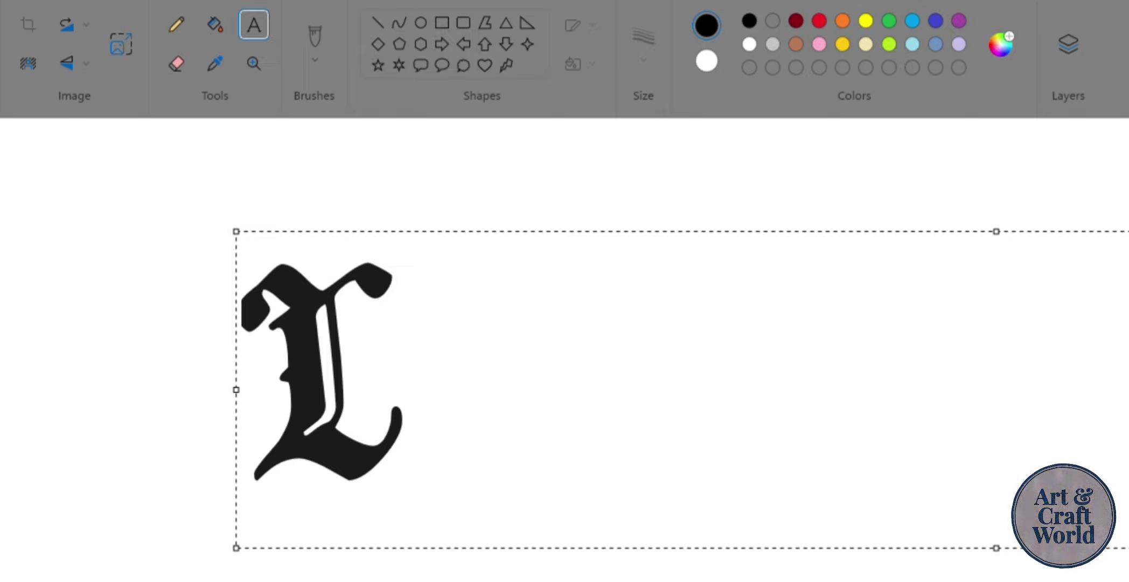
{"action": "left_click_drag", "start_coordinate": [426, 296], "coordinate": [282, 272]}
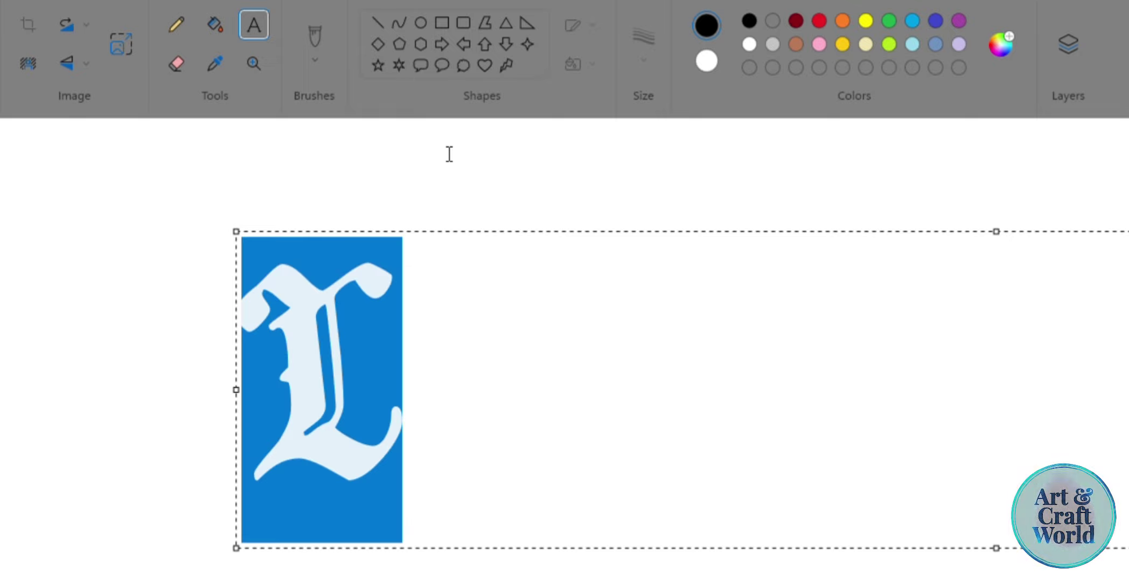
{"action": "key", "text": "ctrl+shift+comma"}
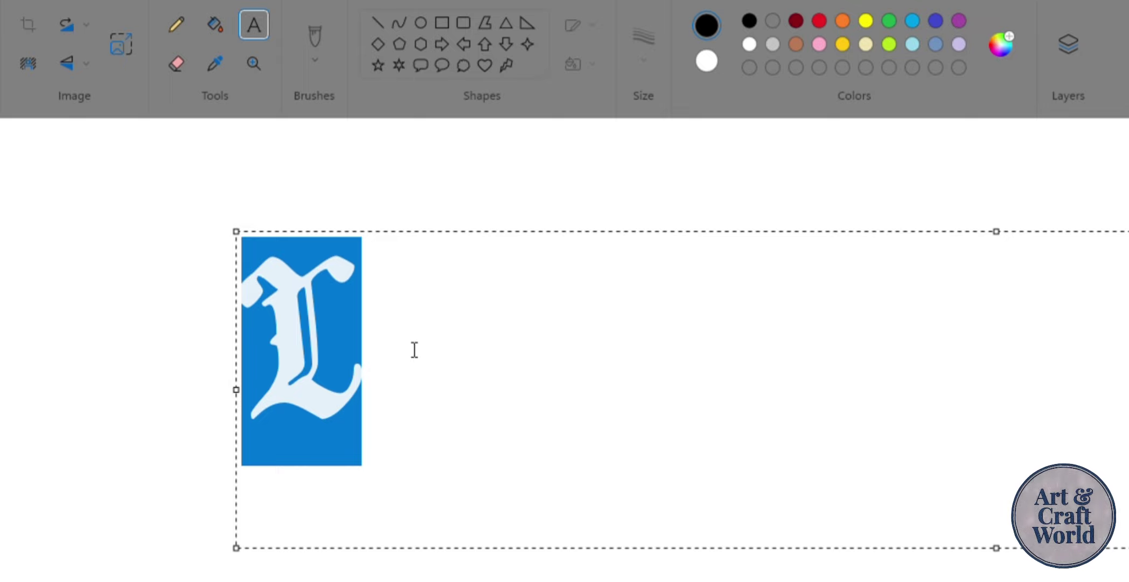
{"action": "left_click", "coordinate": [394, 344]}
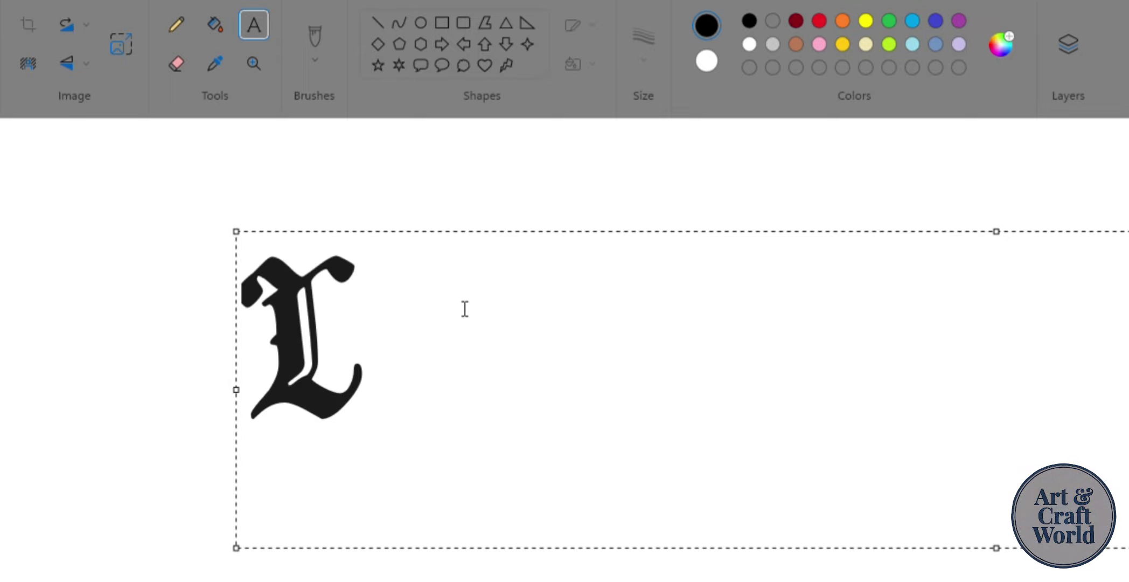
Complete the word to read "Liquid" and move the text box slightly up and to the right.
{"action": "type", "text": "I"}
{"action": "key", "text": "BackSpace"}
{"action": "type", "text": "i"}
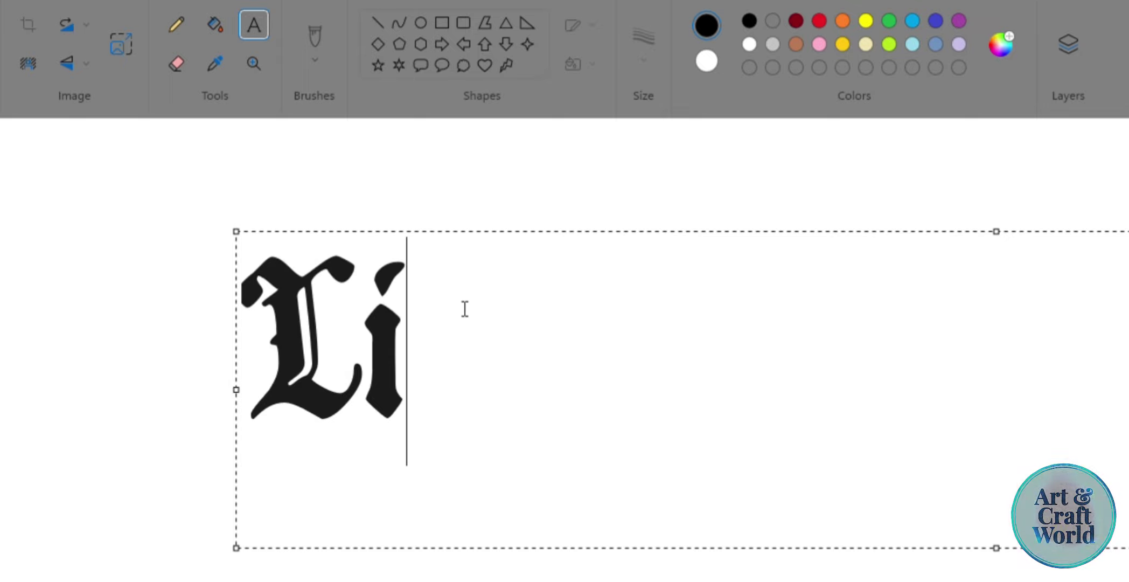
{"action": "type", "text": "q"}
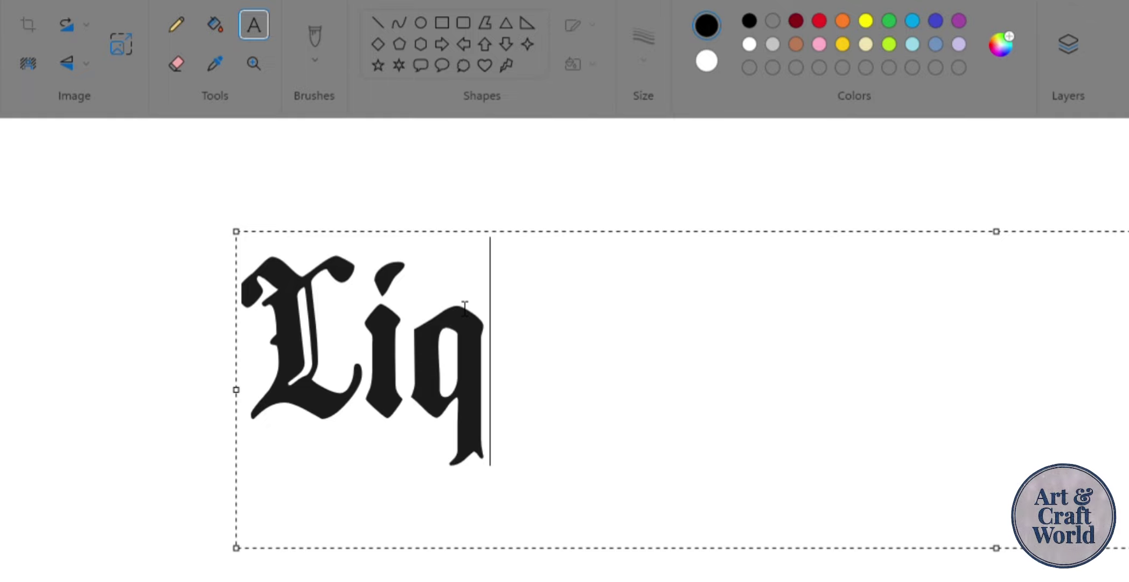
{"action": "type", "text": "uid"}
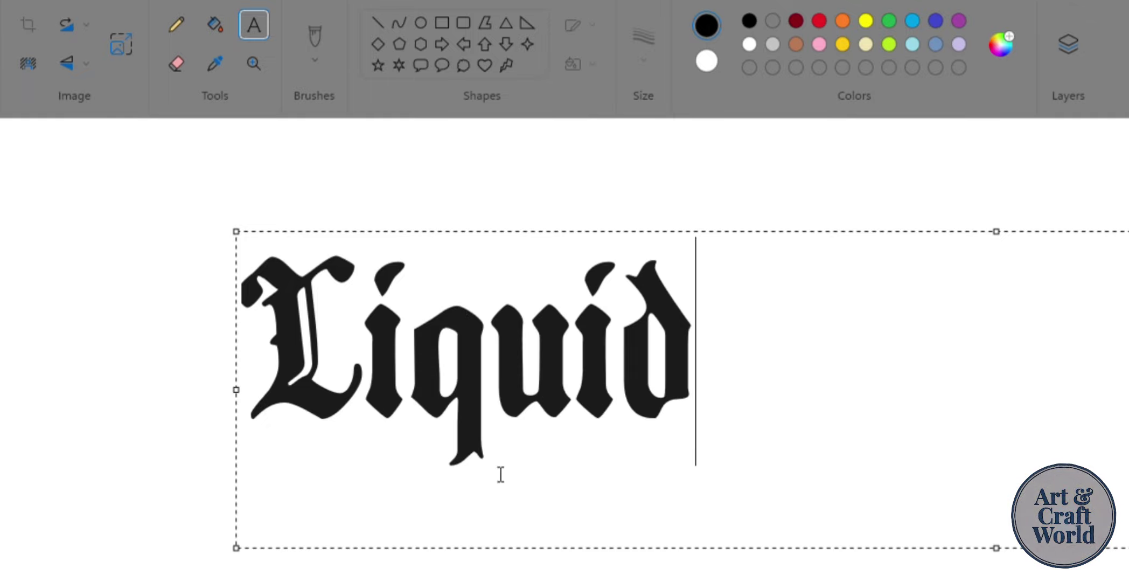
{"action": "left_click_drag", "start_coordinate": [527, 242], "coordinate": [576, 182]}
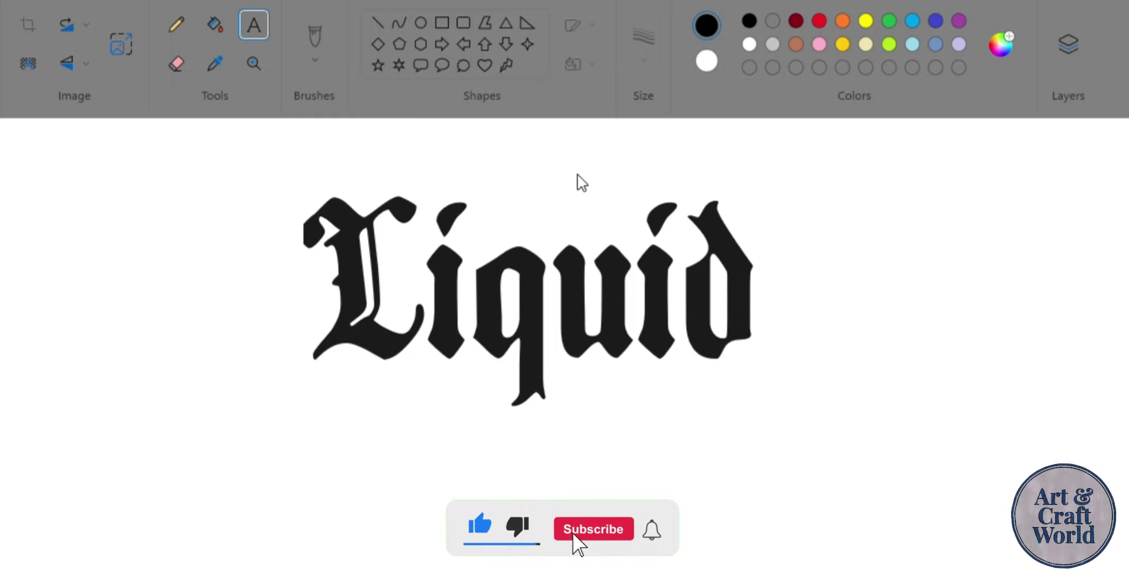
{"action": "key", "text": "Return"}
{"action": "type", "text": "d"}
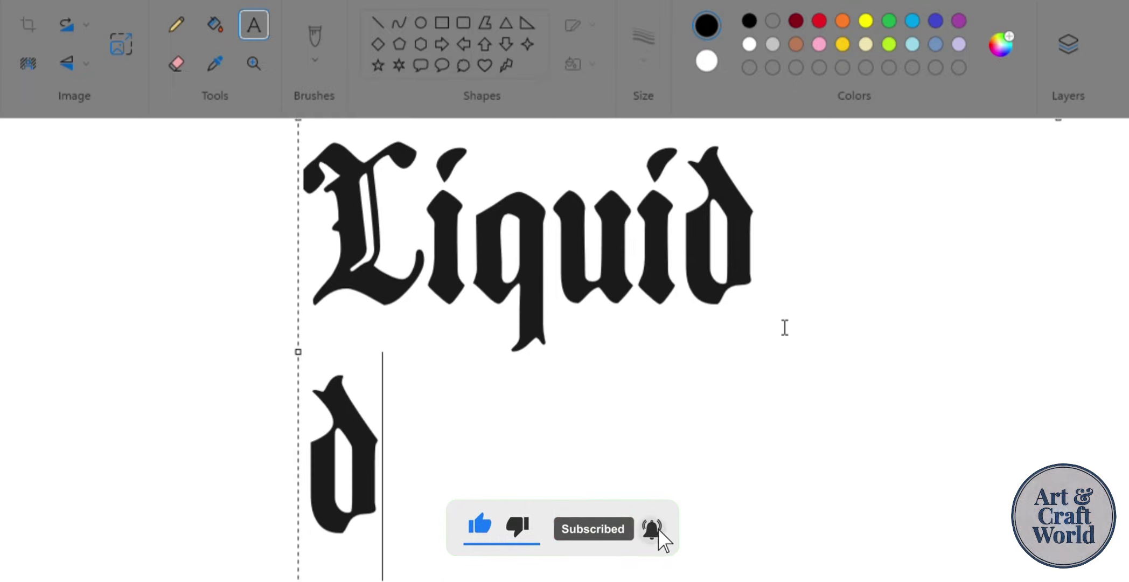
{"action": "key", "text": "BackSpace"}
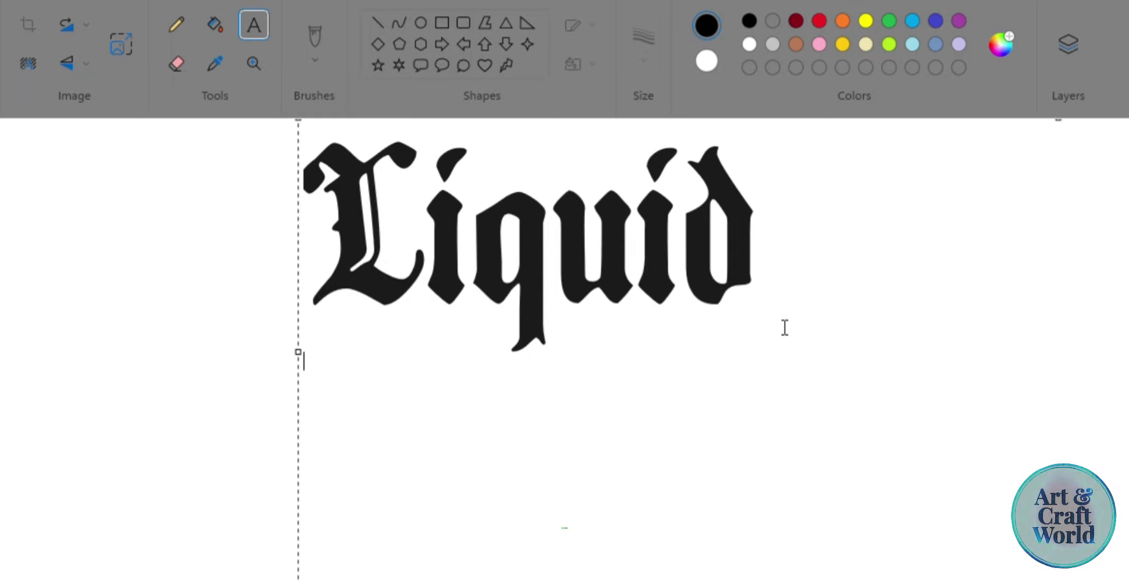
{"action": "type", "text": "D"}
{"action": "key", "text": "BackSpace"}
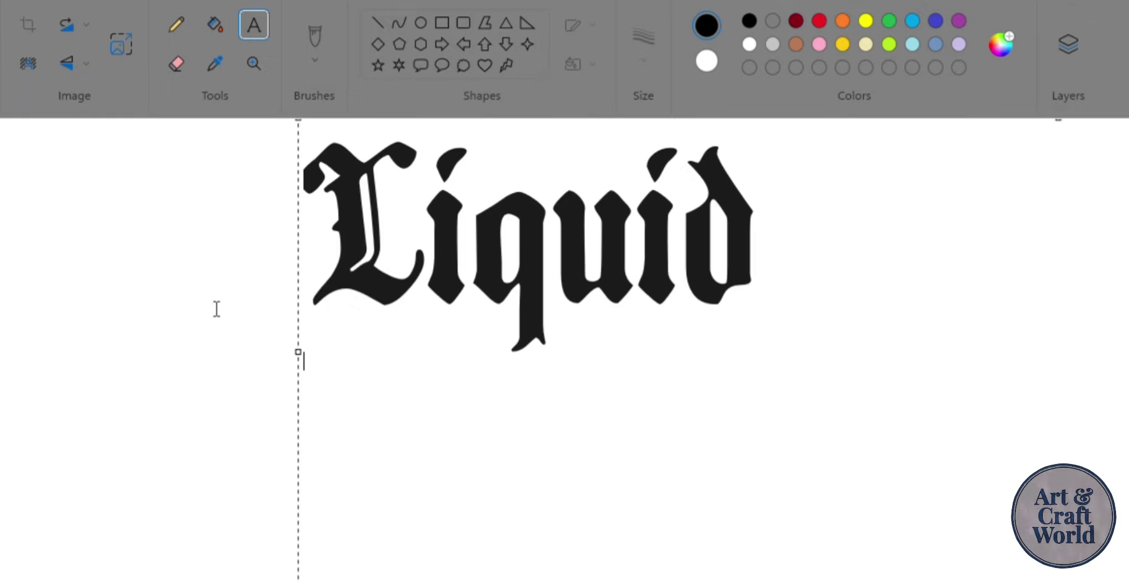
Place the "Liquid" text on the canvas and fill its dark grey letters, including the dot of the second i, with solid black.
{"action": "left_click", "coordinate": [216, 309]}
{"action": "left_click", "coordinate": [214, 24]}
{"action": "left_click", "coordinate": [353, 245]}
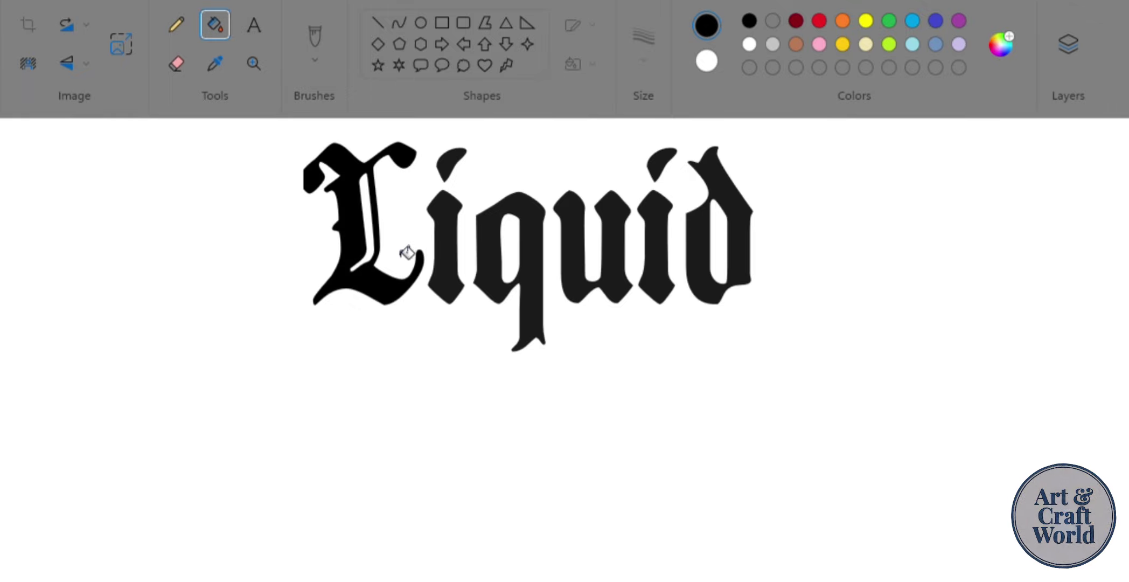
{"action": "left_click", "coordinate": [453, 248]}
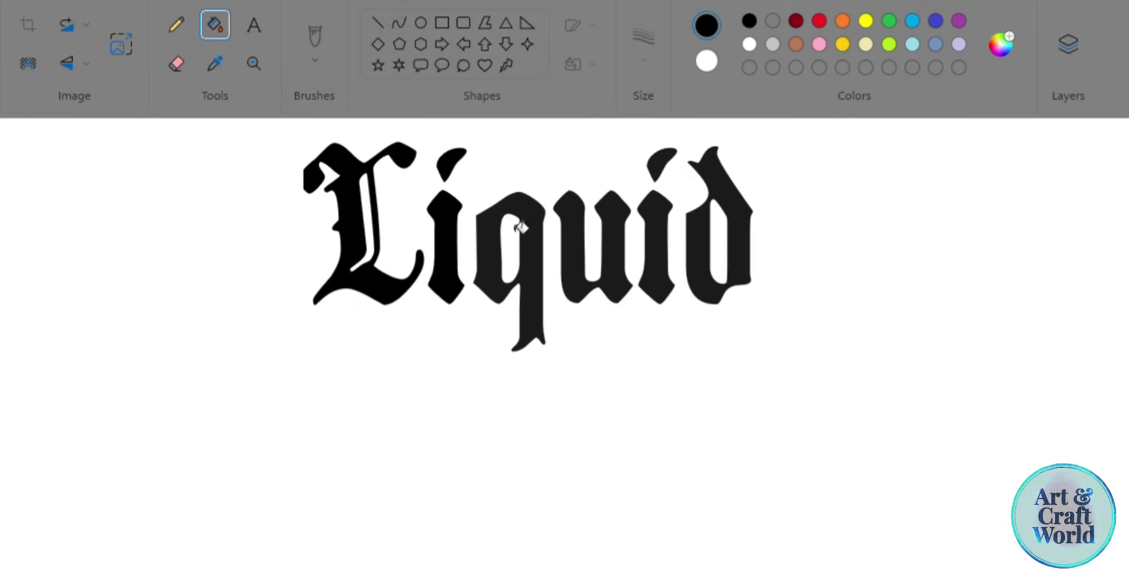
{"action": "left_click", "coordinate": [534, 216]}
{"action": "left_click", "coordinate": [614, 243]}
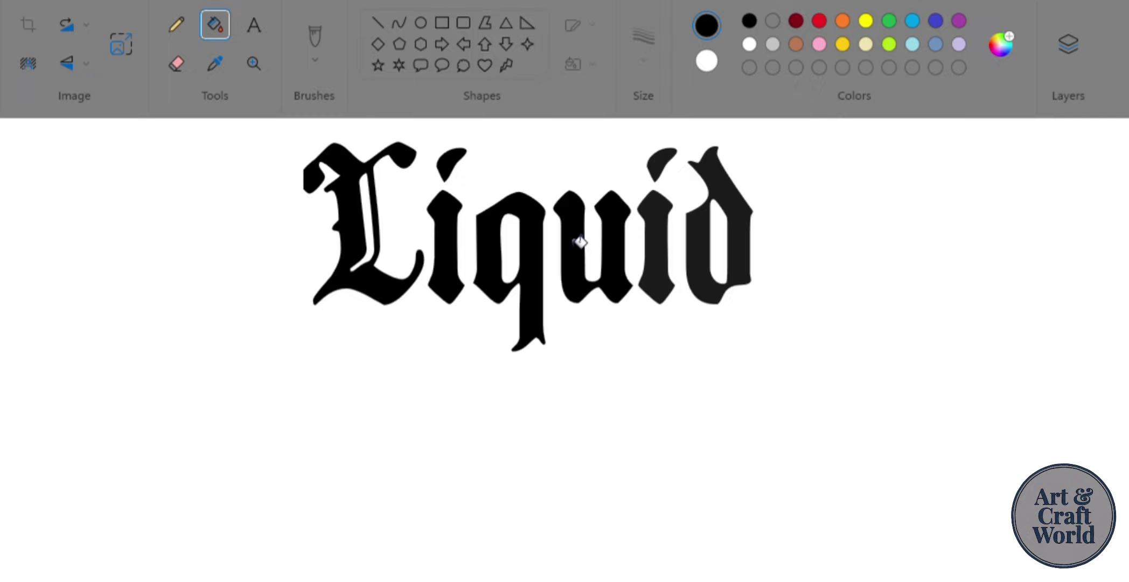
{"action": "left_click", "coordinate": [665, 258]}
{"action": "left_click", "coordinate": [667, 167]}
{"action": "left_click", "coordinate": [710, 227]}
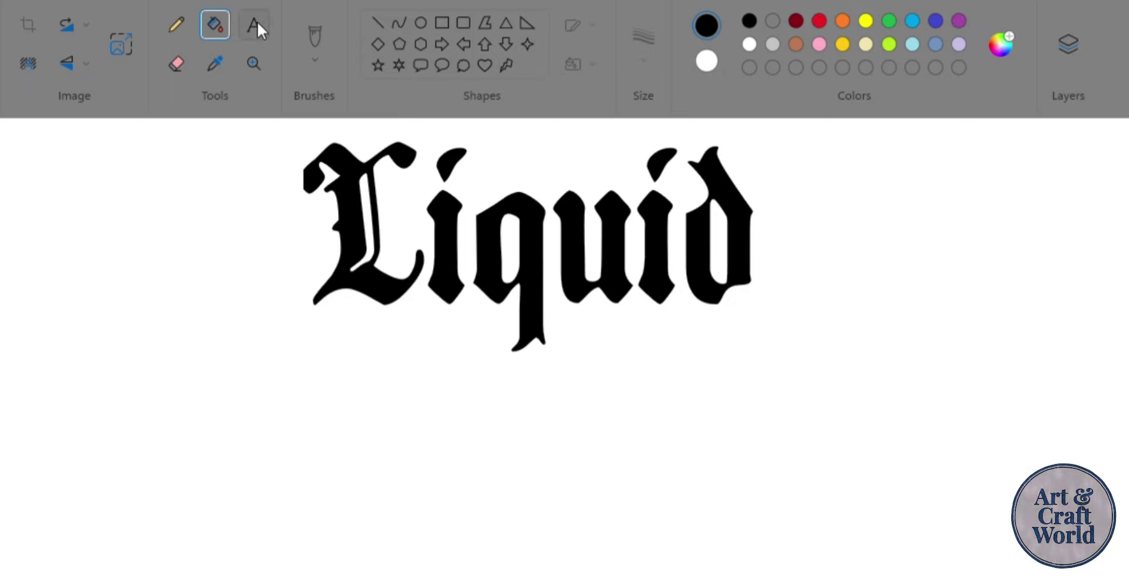
Add a second text box below "Liquid" containing the word "Death" in the same blackletter font.
{"action": "left_click", "coordinate": [335, 422]}
{"action": "type", "text": "D"}
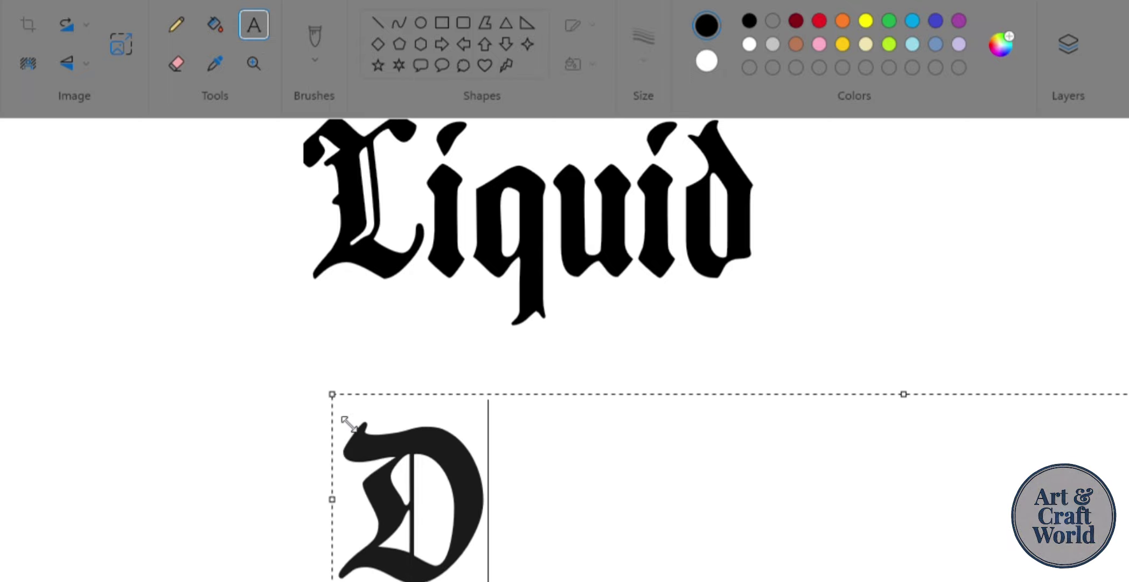
{"action": "type", "text": "ea"}
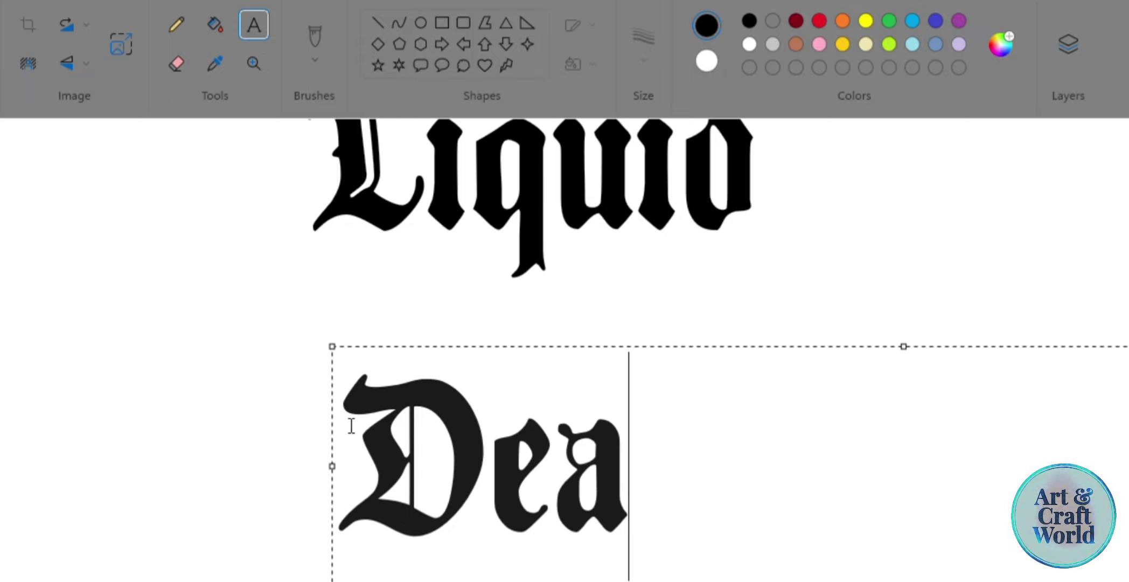
{"action": "type", "text": "tgh"}
{"action": "key", "text": "BackSpace"}
{"action": "key", "text": "BackSpace"}
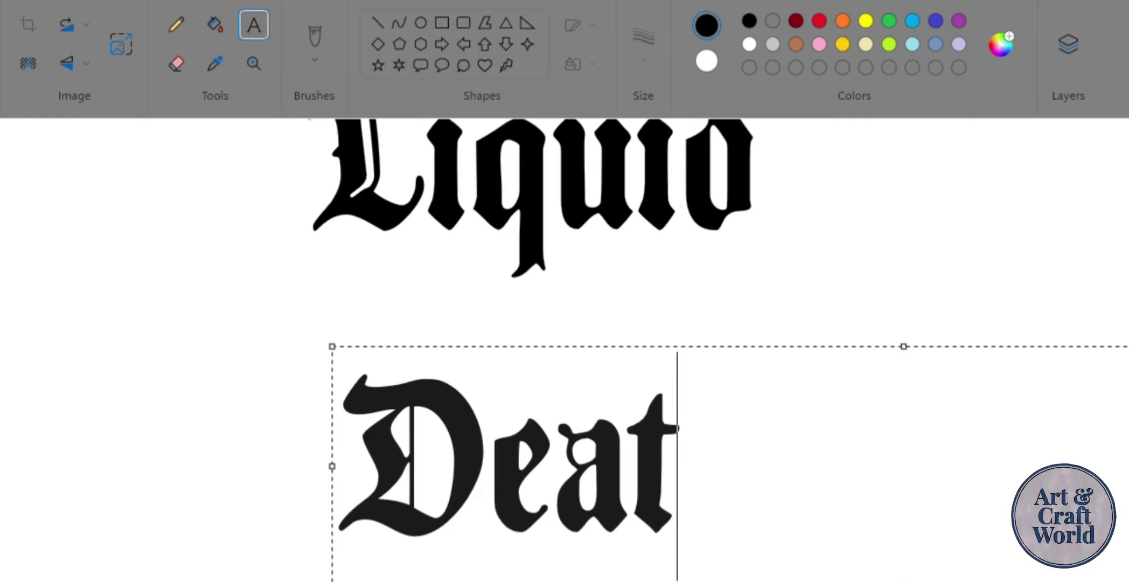
{"action": "type", "text": "h"}
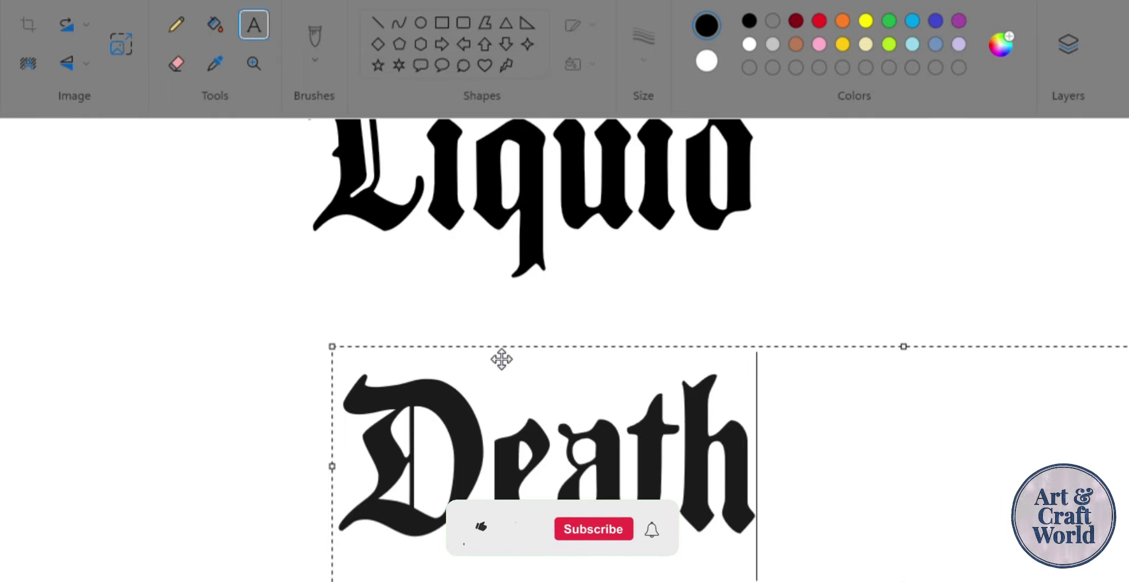
Position "Death" tightly beneath "Liquid" so the q's tail fits between the D and e, and place it on the canvas.
{"action": "left_click_drag", "start_coordinate": [501, 359], "coordinate": [499, 287]}
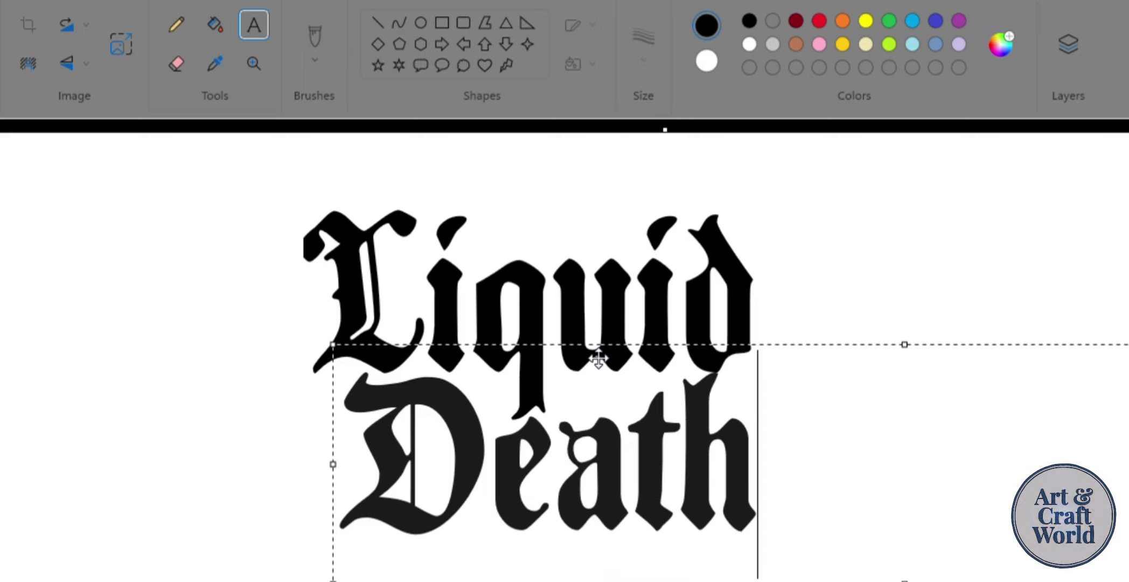
{"action": "left_click_drag", "start_coordinate": [598, 358], "coordinate": [599, 368]}
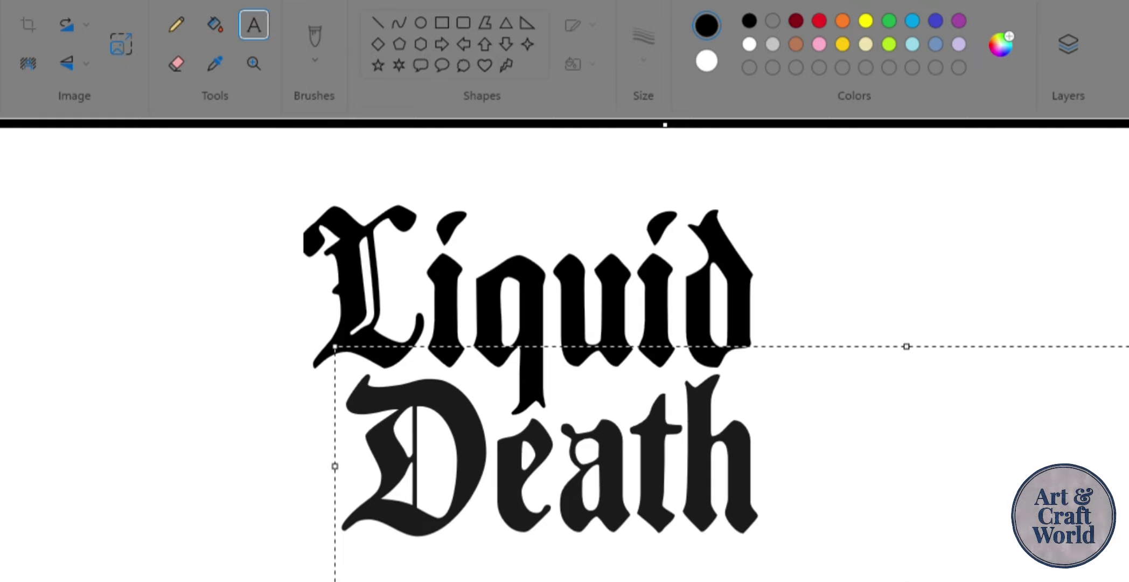
{"action": "left_click_drag", "start_coordinate": [564, 356], "coordinate": [560, 362]}
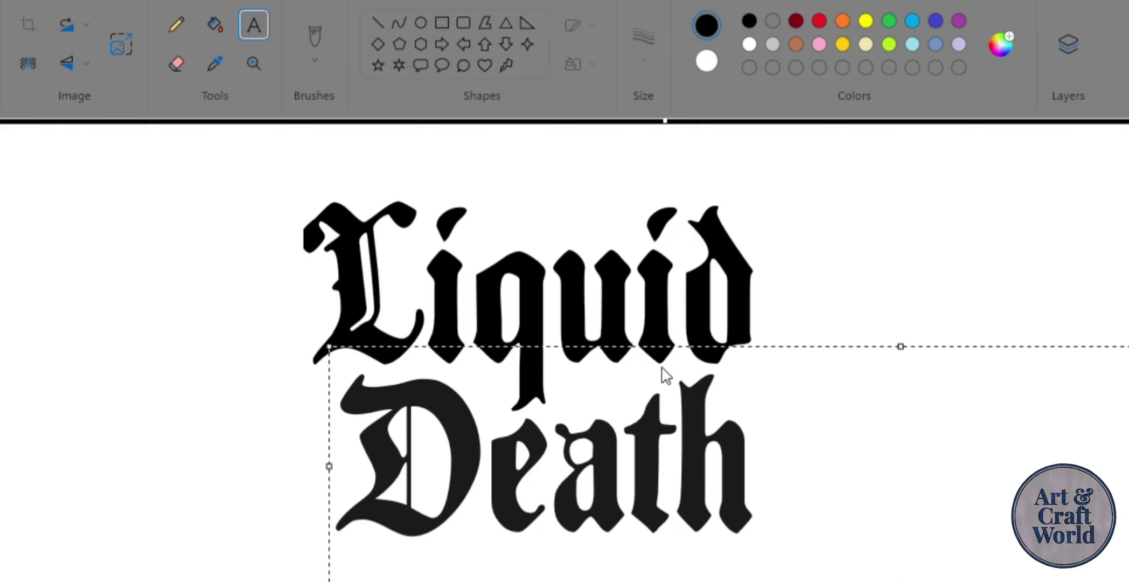
{"action": "left_click", "coordinate": [176, 410]}
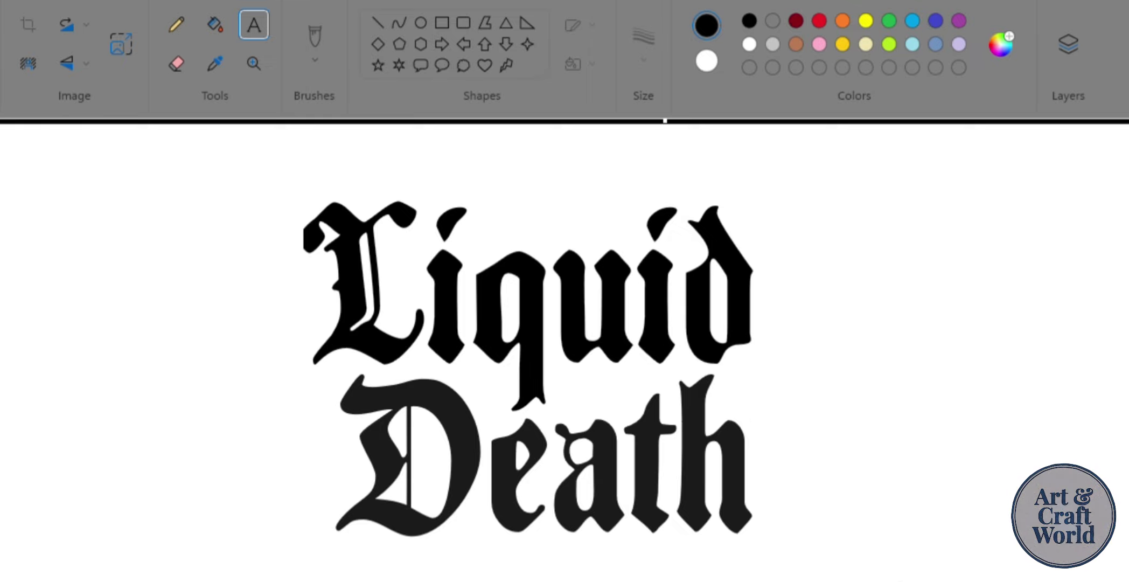
Move the two-line "Liquid Death" lettering to the right and fill the exposed transparent strip with white.
{"action": "left_click_drag", "start_coordinate": [232, 129], "coordinate": [943, 581]}
{"action": "left_click_drag", "start_coordinate": [683, 503], "coordinate": [768, 486]}
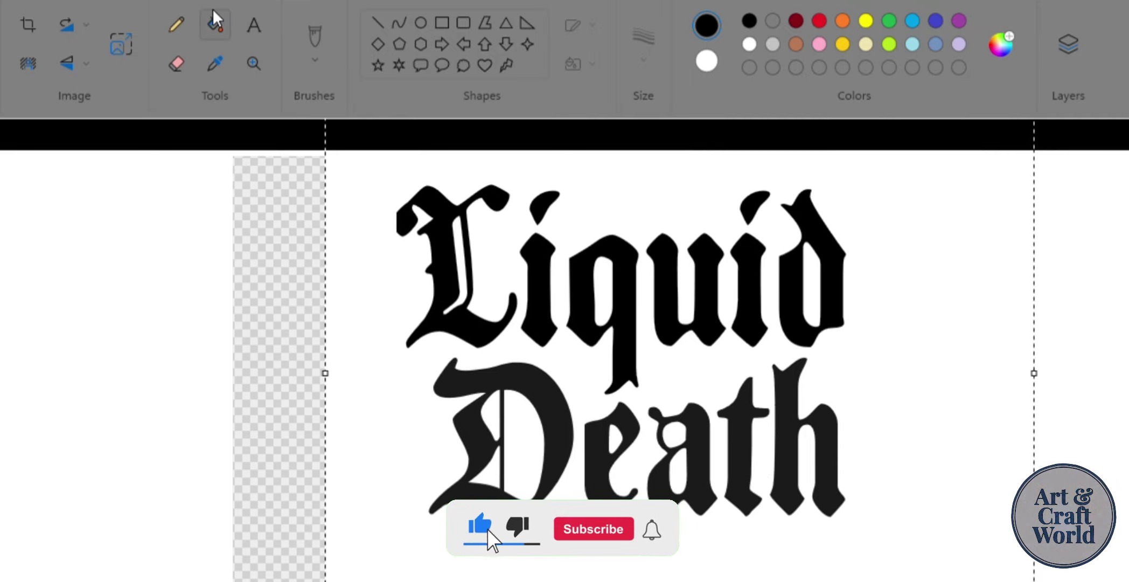
{"action": "left_click", "coordinate": [215, 31]}
{"action": "scroll", "coordinate": [390, 380], "scroll_direction": "down", "scroll_amount": 2}
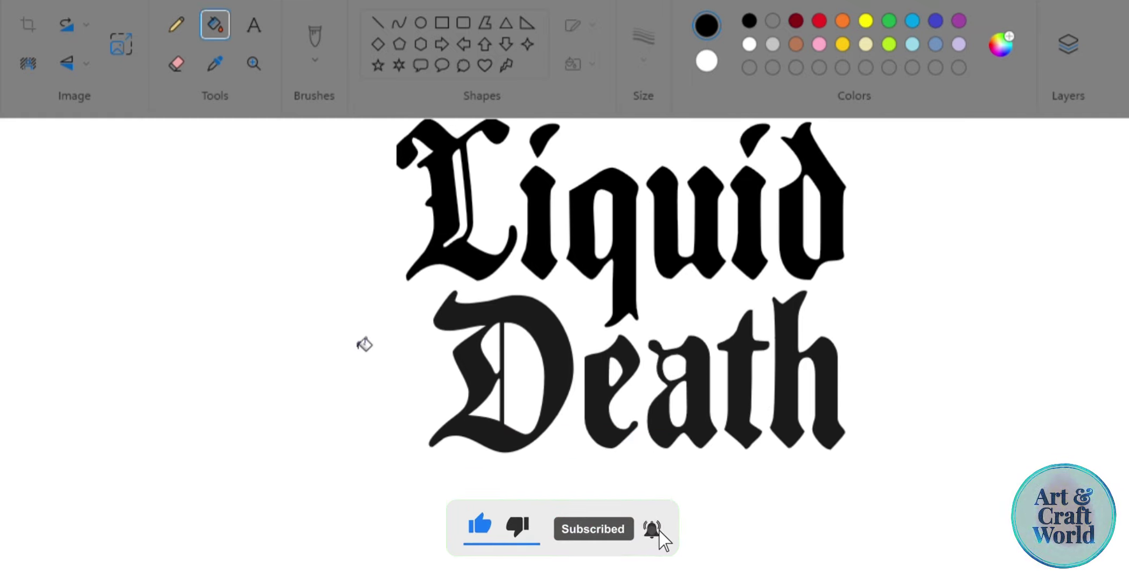
Reposition the two-line lettering nearer the canvas centre by cutting and pasting it, with the cleared area filled white.
{"action": "left_click", "coordinate": [121, 43]}
{"action": "left_click_drag", "start_coordinate": [877, 492], "coordinate": [194, 30]}
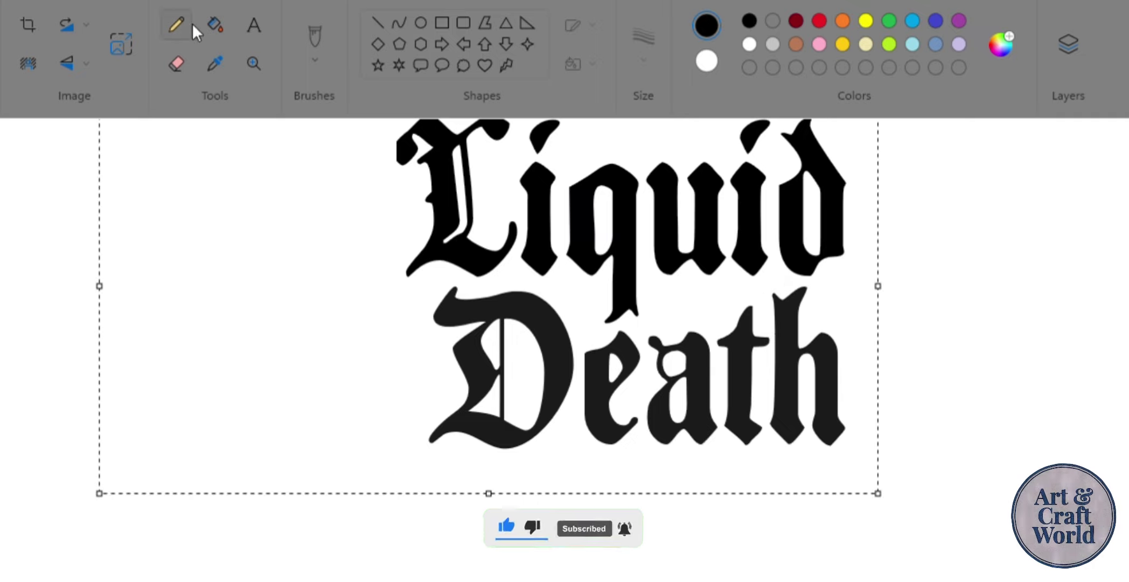
{"action": "key", "text": "Delete"}
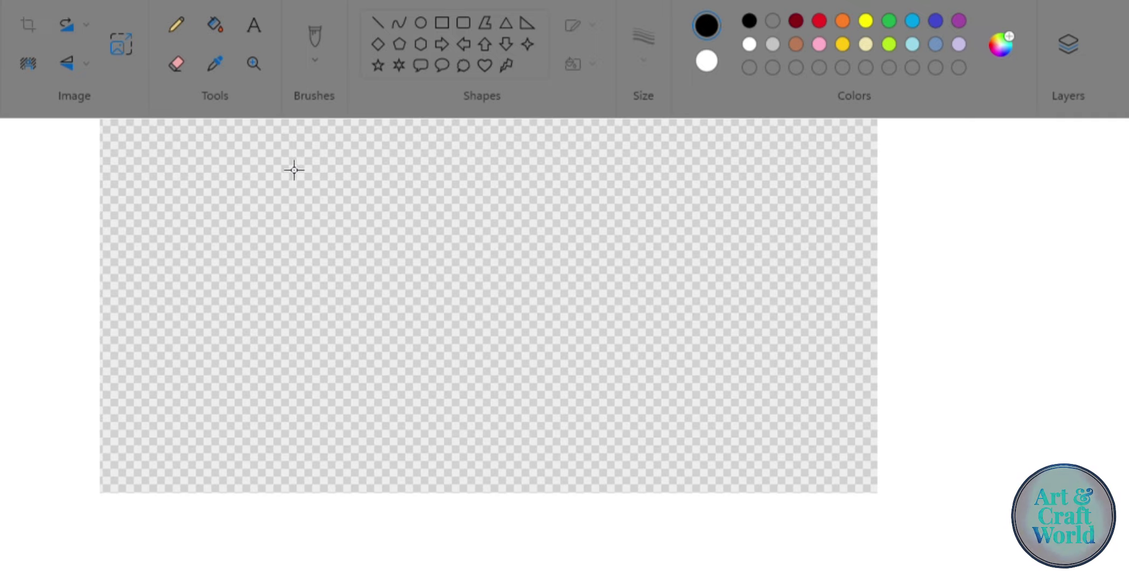
{"action": "left_click", "coordinate": [215, 31]}
{"action": "right_click", "coordinate": [688, 404]}
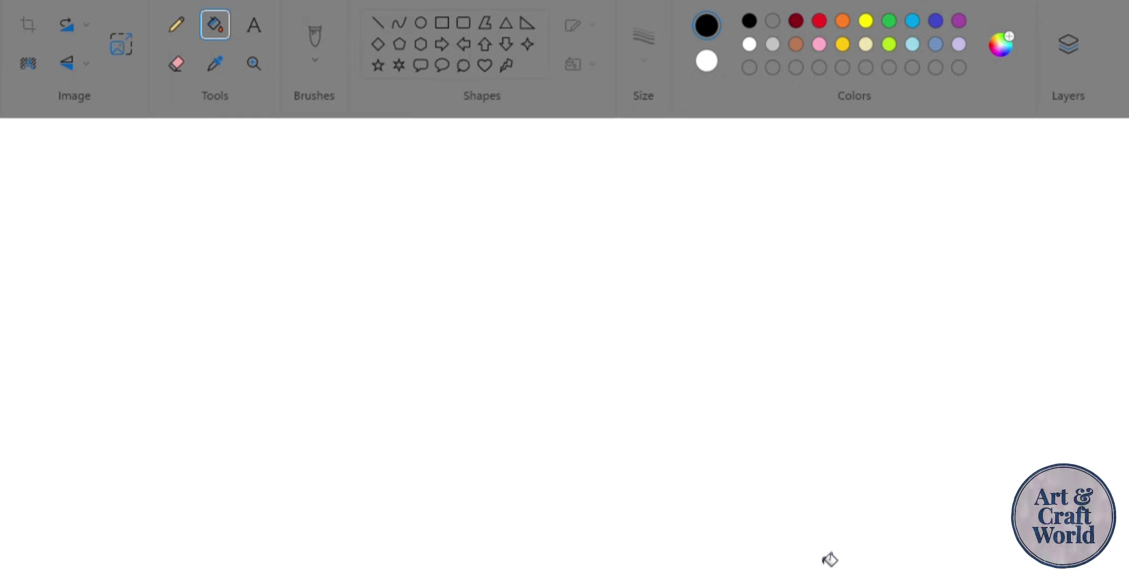
{"action": "key", "text": "ctrl+v"}
{"action": "left_click_drag", "start_coordinate": [446, 404], "coordinate": [598, 440]}
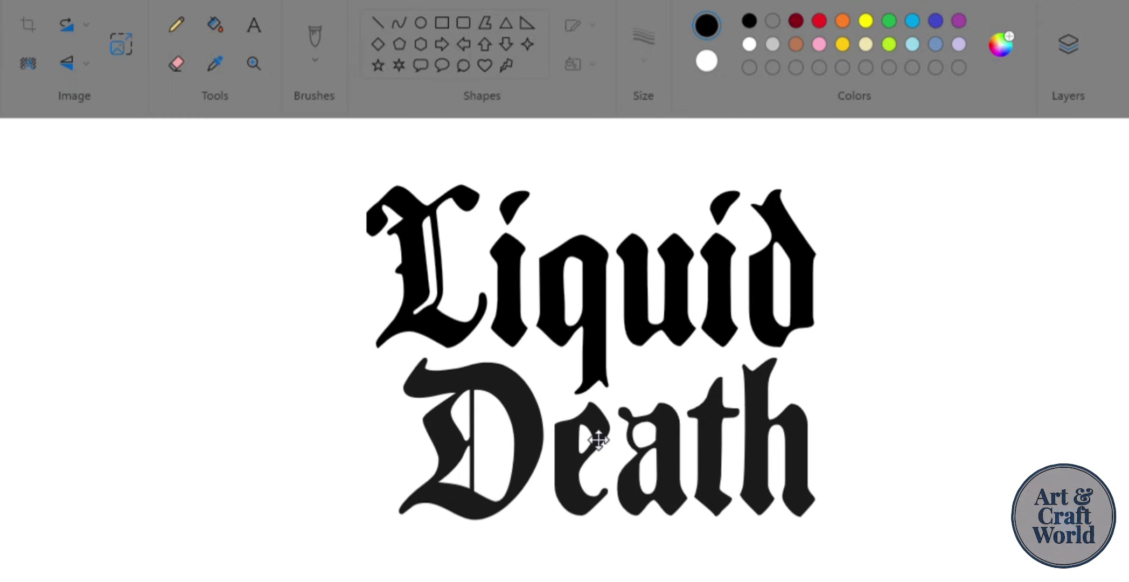
Fill all five dark grey letters of "Death" with solid black.
{"action": "left_click", "coordinate": [220, 28]}
{"action": "left_click", "coordinate": [511, 445]}
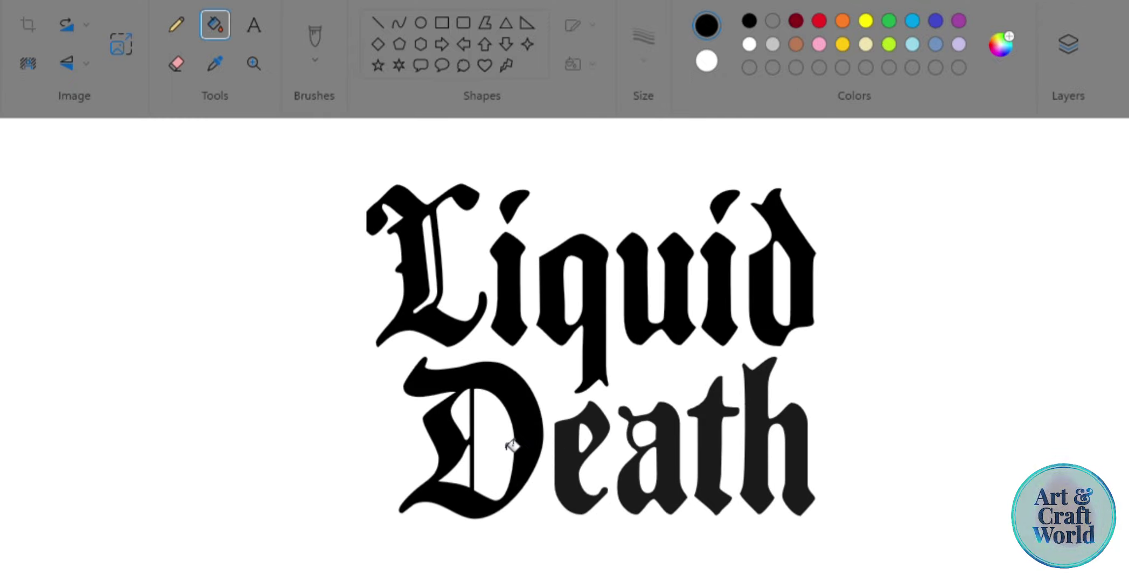
{"action": "left_click", "coordinate": [565, 456]}
{"action": "left_click", "coordinate": [665, 452]}
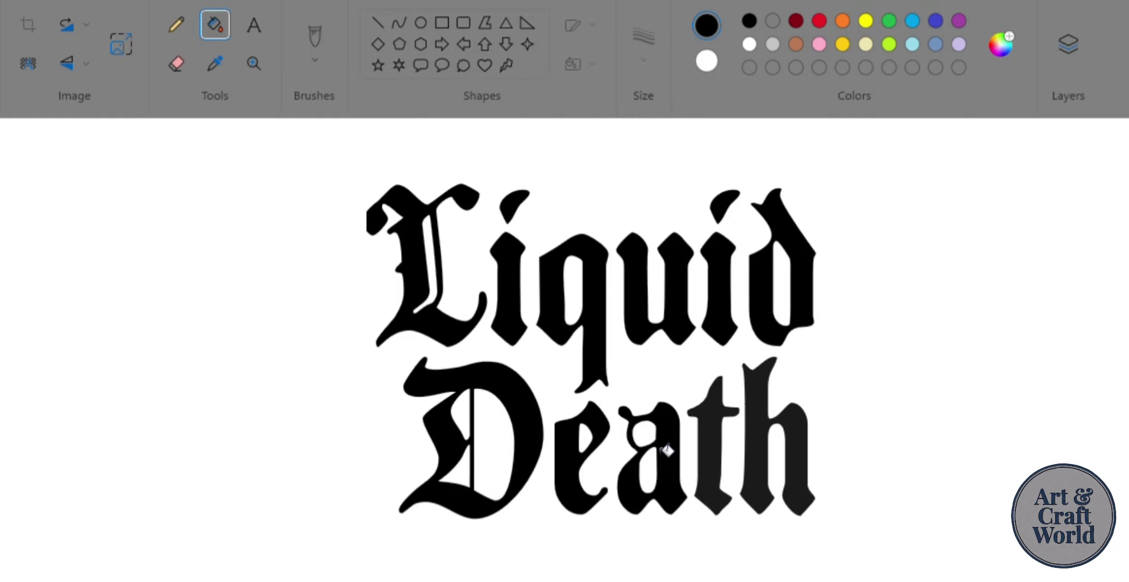
{"action": "left_click", "coordinate": [707, 457]}
{"action": "left_click", "coordinate": [765, 464]}
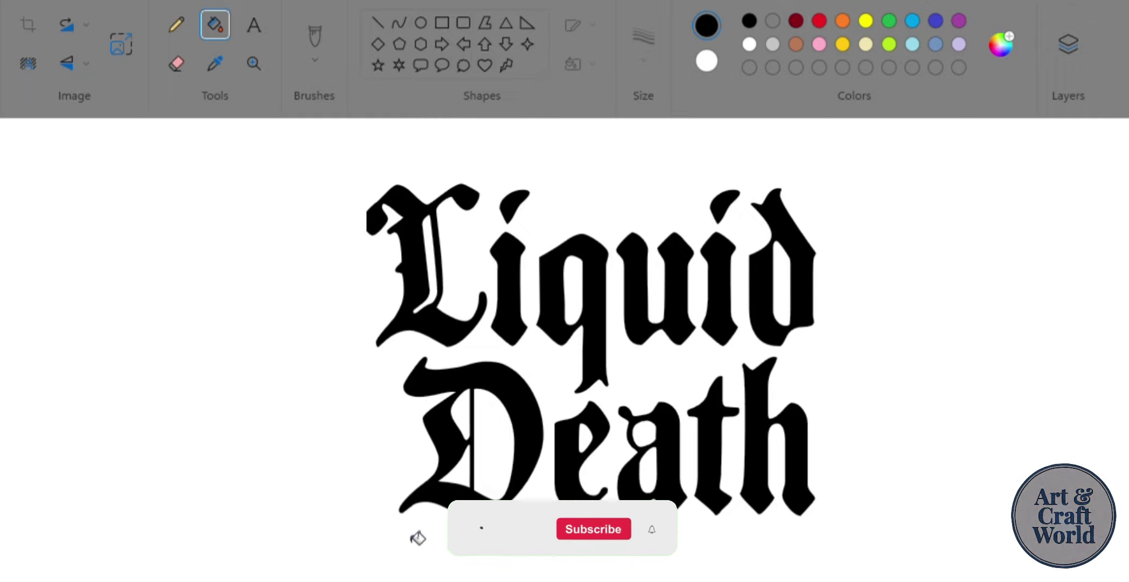
Shift the whole "Liquid Death" lettering slightly to the left and fill the exposed transparent strip with white.
{"action": "left_click", "coordinate": [121, 43]}
{"action": "mouse_move", "coordinate": [300, 149]}
{"action": "left_mouse_down"}
{"action": "mouse_move", "coordinate": [931, 577]}
{"action": "mouse_move", "coordinate": [913, 558]}
{"action": "left_mouse_up"}
{"action": "left_click_drag", "start_coordinate": [618, 364], "coordinate": [602, 362]}
{"action": "left_click", "coordinate": [215, 24]}
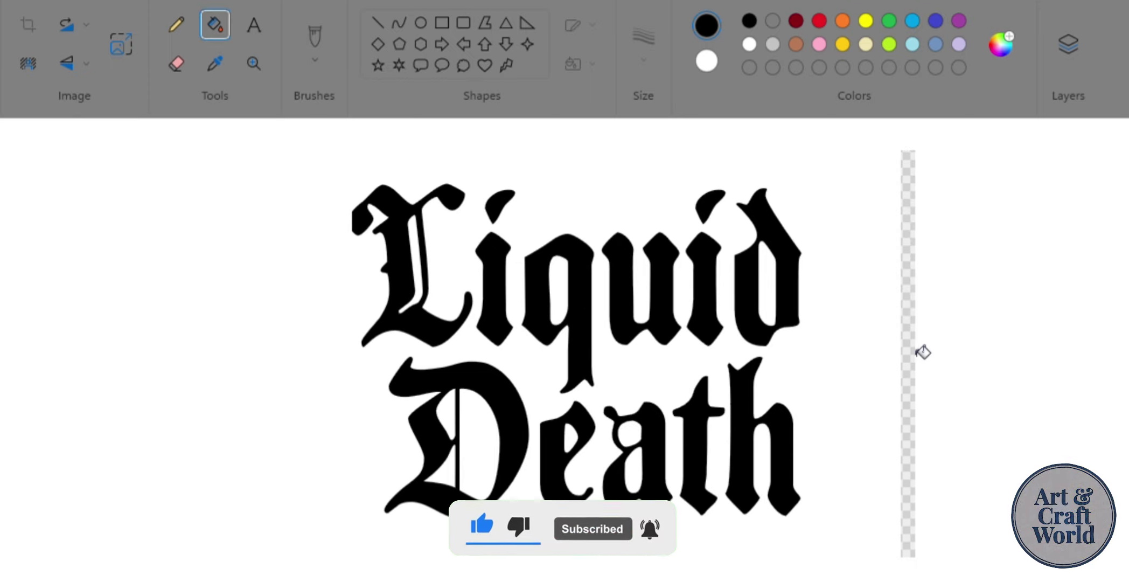
{"action": "right_click", "coordinate": [915, 352]}
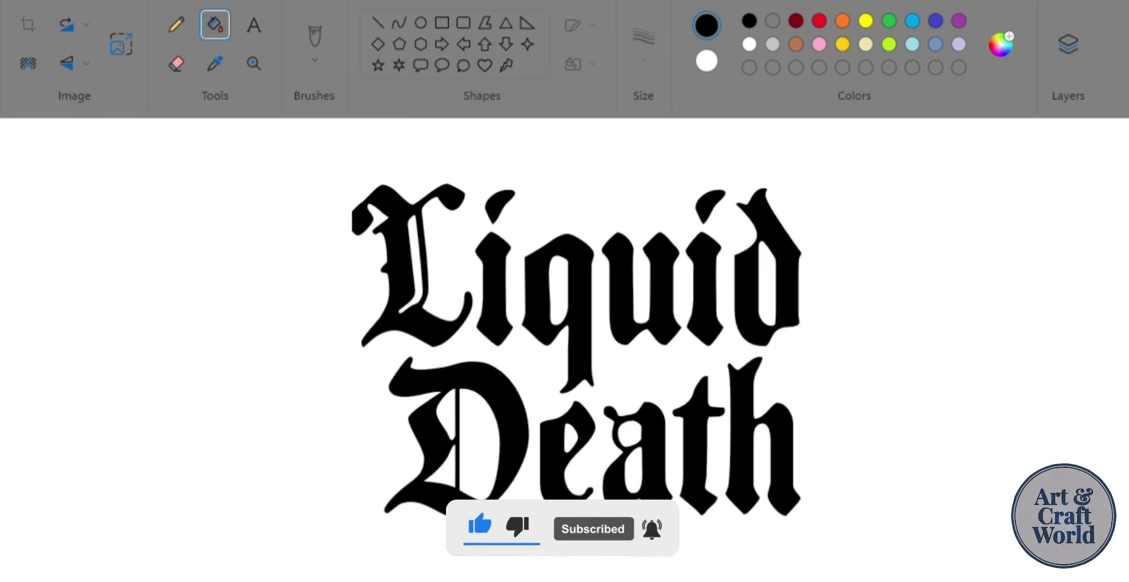
Try shrinking the whole "Liquid Death" wordmark and moving it lower on the canvas, with the exposed transparent area filled white.
{"action": "scroll", "coordinate": [765, 536], "scroll_direction": "up", "scroll_amount": 2}
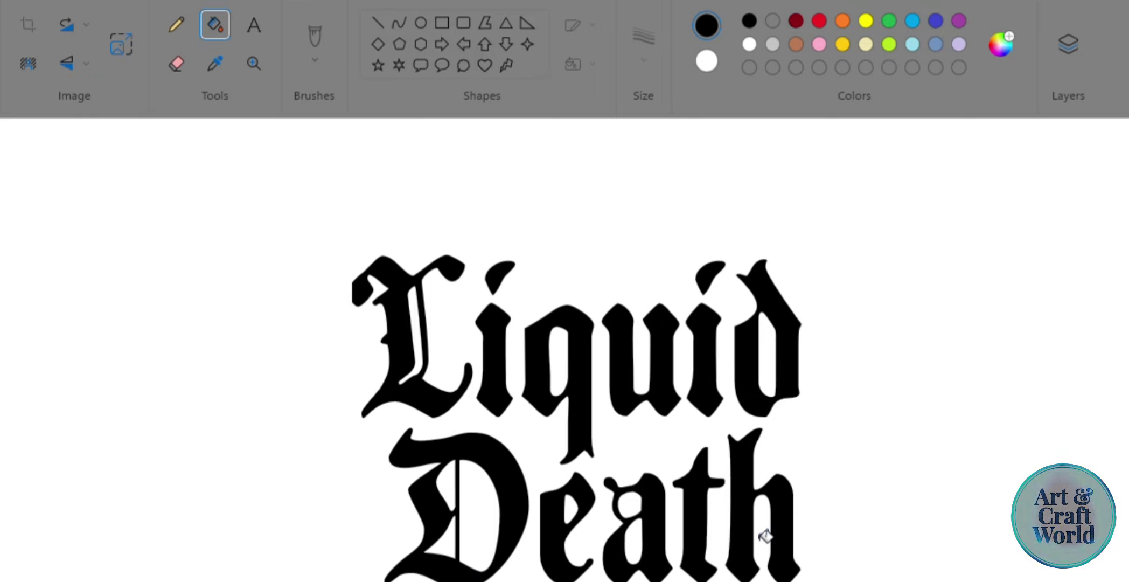
{"action": "left_click_drag", "start_coordinate": [321, 202], "coordinate": [778, 466]}
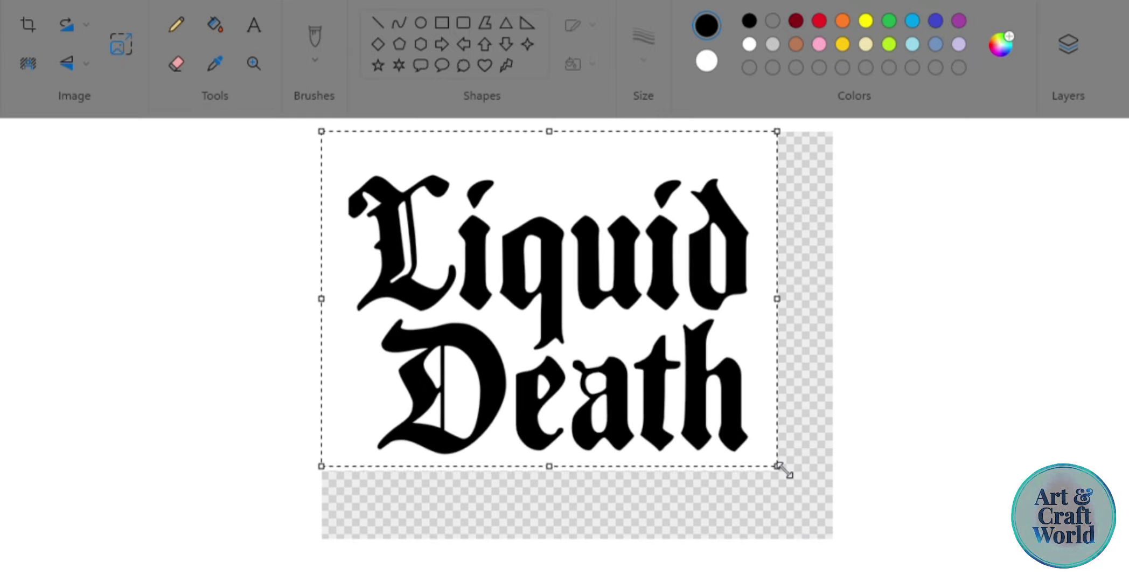
{"action": "left_click_drag", "start_coordinate": [656, 333], "coordinate": [680, 424]}
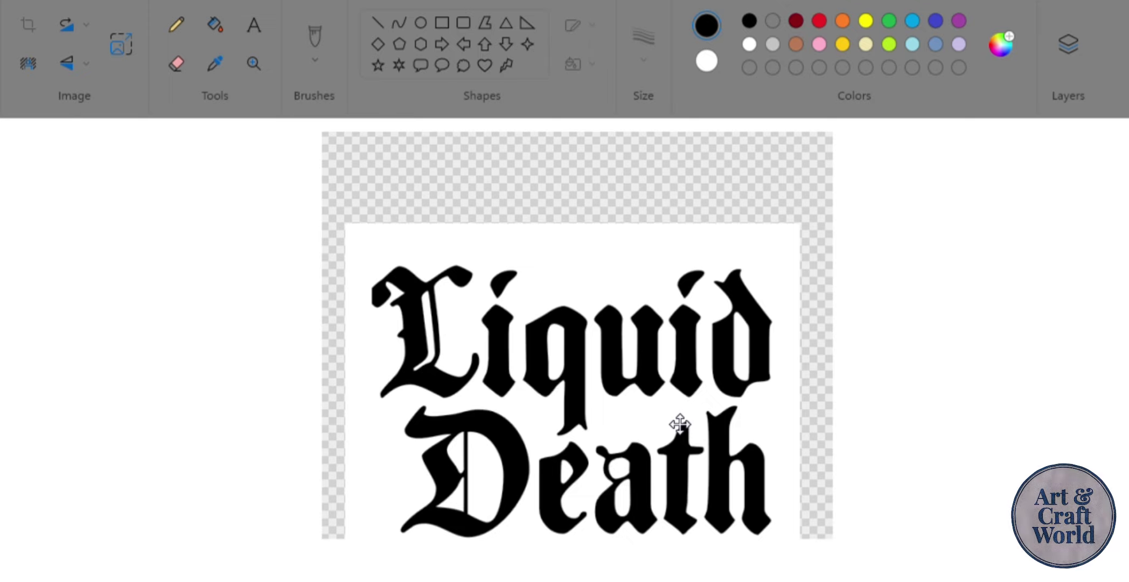
{"action": "left_click", "coordinate": [218, 33]}
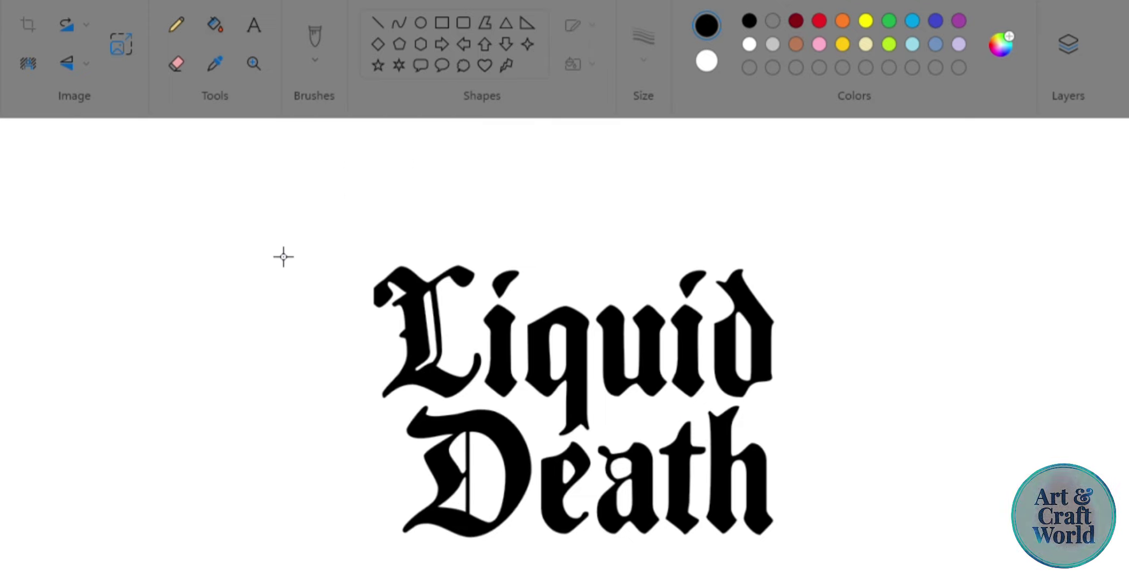
Try stretching the selected wordmark slightly wider and squashing its height, with the exposed transparent strip filled white.
{"action": "left_click_drag", "start_coordinate": [293, 221], "coordinate": [896, 576]}
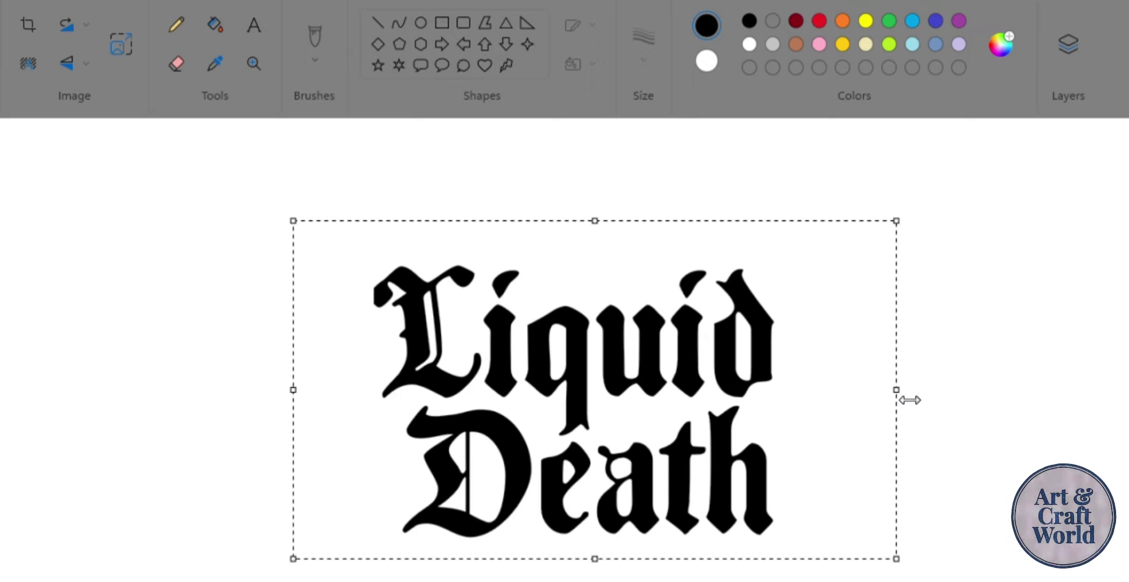
{"action": "left_click_drag", "start_coordinate": [909, 400], "coordinate": [911, 400]}
{"action": "left_click_drag", "start_coordinate": [607, 569], "coordinate": [600, 559]}
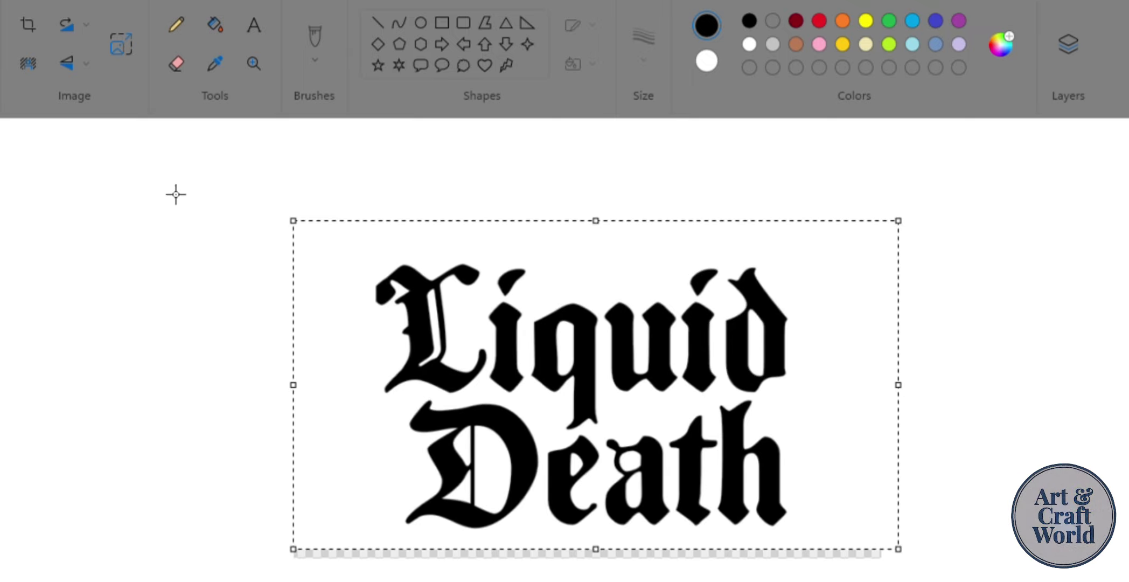
{"action": "left_click", "coordinate": [214, 35]}
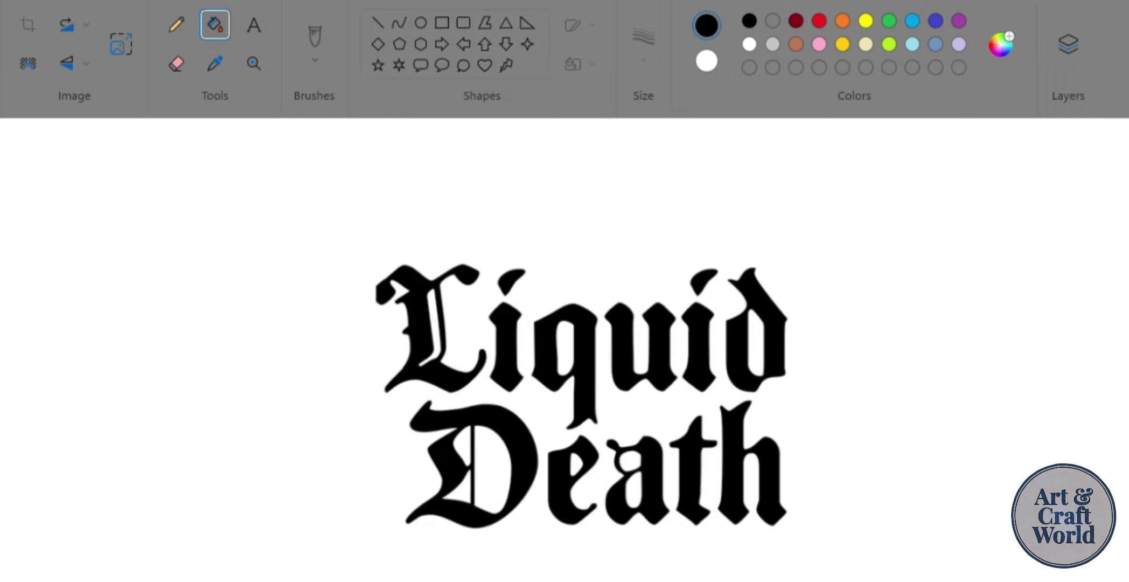
Undo the wordmark's resizing, moving and white fills to bring back its larger two-line version.
{"action": "key", "text": "ctrl+z"}
{"action": "key", "text": "ctrl+z"}
{"action": "key", "text": "ctrl+z"}
{"action": "key", "text": "ctrl+z"}
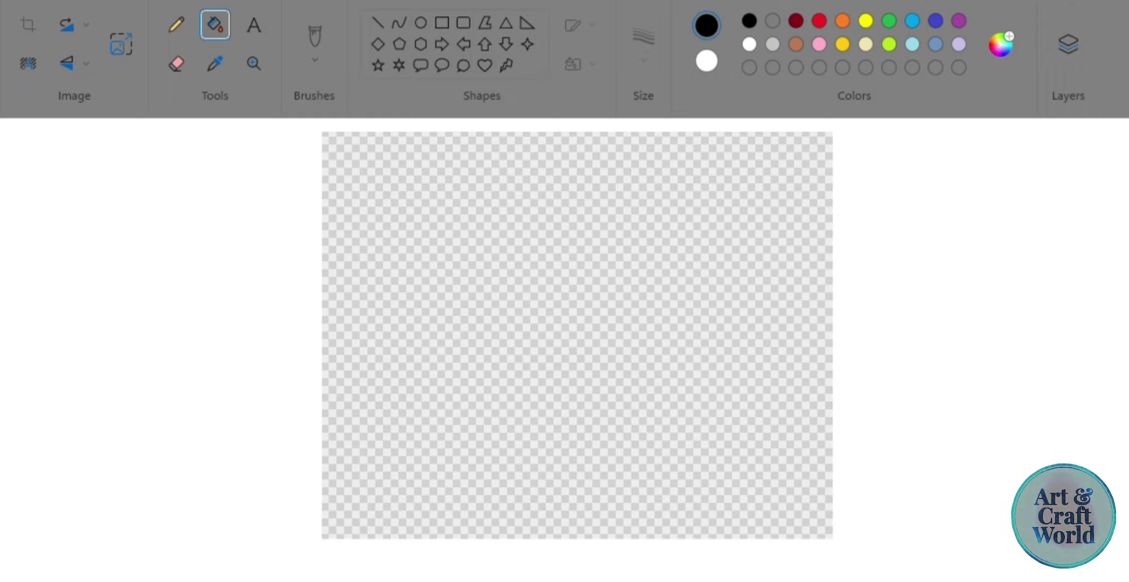
{"action": "key", "text": "ctrl+y"}
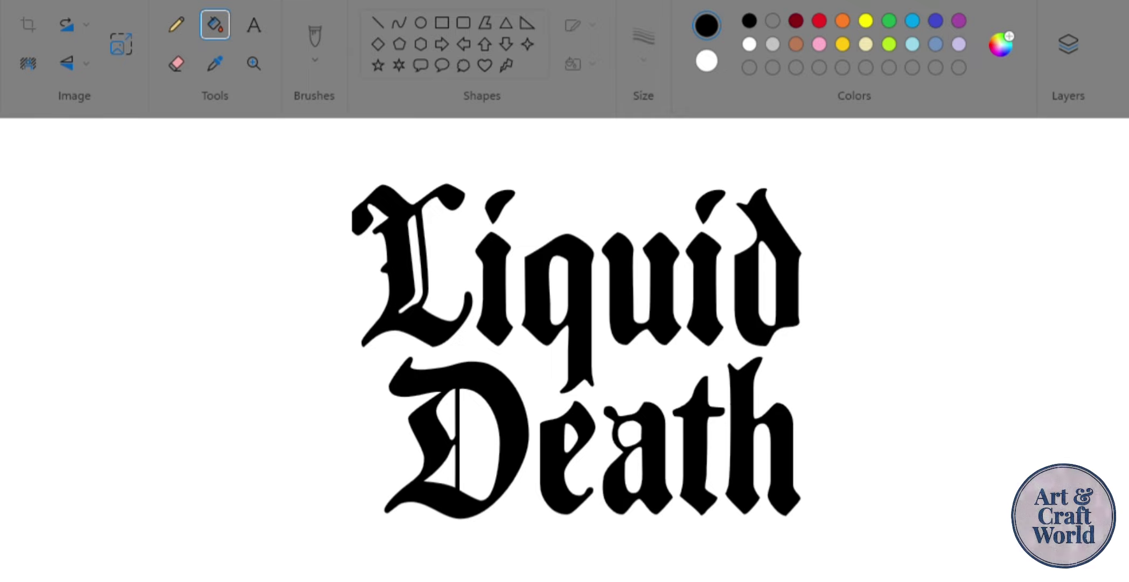
Paste the flaming skull illustration and place it to the left of the "Liquid Death" lettering.
{"action": "scroll", "coordinate": [576, 367], "scroll_direction": "up", "scroll_amount": 2}
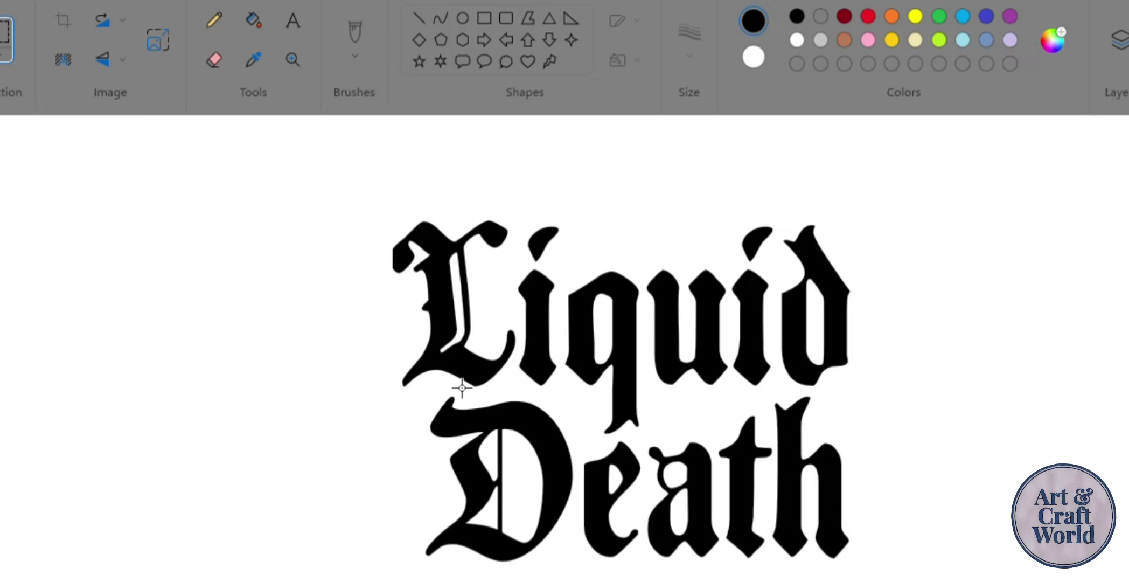
{"action": "key", "text": "ctrl+v"}
{"action": "left_click_drag", "start_coordinate": [180, 326], "coordinate": [284, 438]}
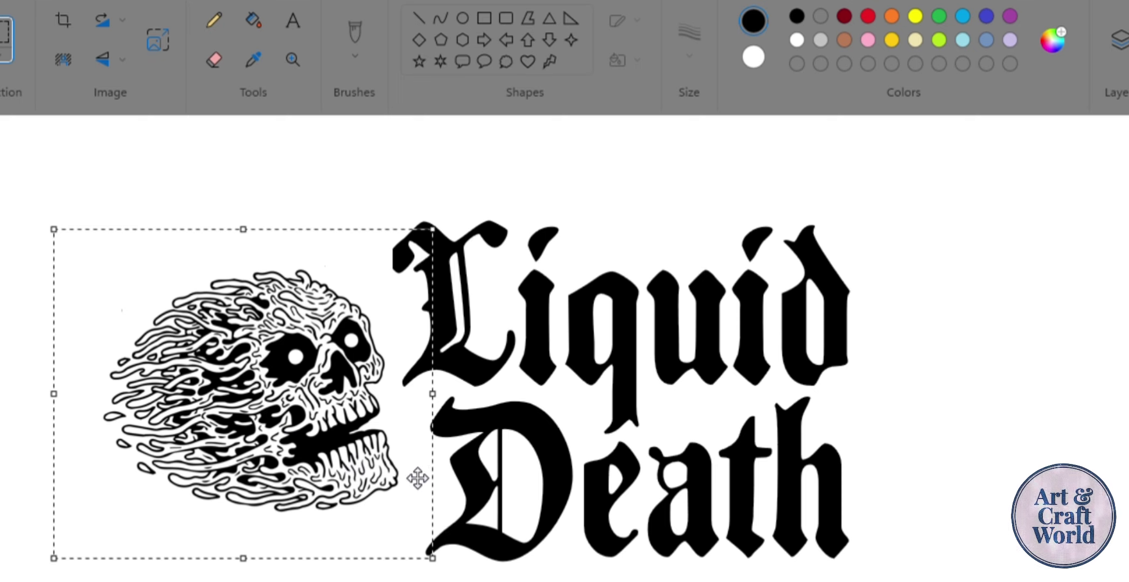
{"action": "left_click_drag", "start_coordinate": [359, 447], "coordinate": [320, 442]}
{"action": "left_click", "coordinate": [453, 466]}
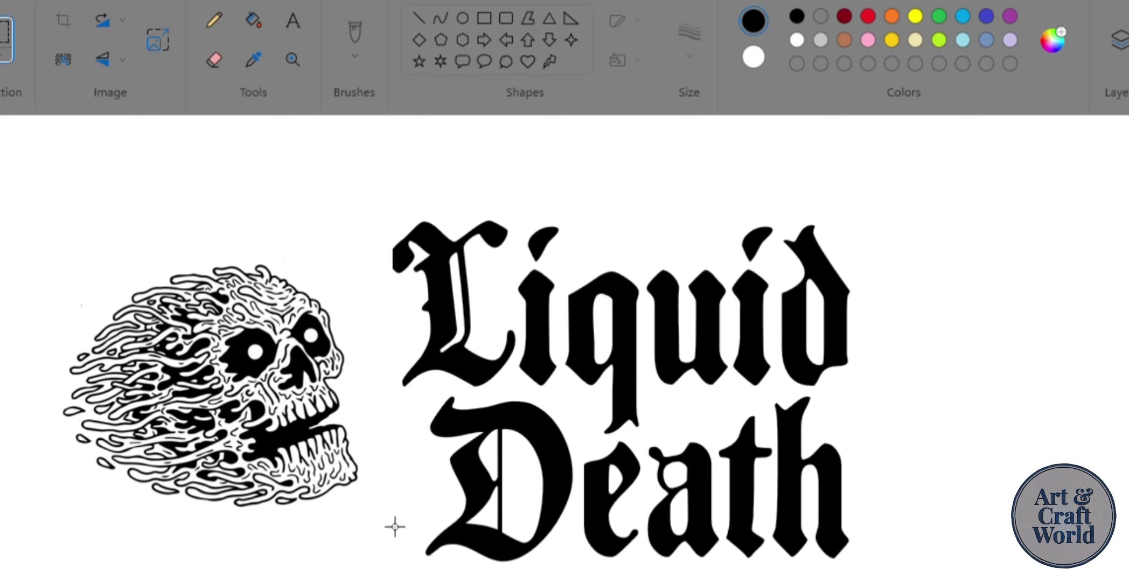
Try selecting the skull illustration and shifting it closer to the "Liquid Death" lettering.
{"action": "left_click_drag", "start_coordinate": [353, 522], "coordinate": [8, 403]}
{"action": "left_click", "coordinate": [372, 541]}
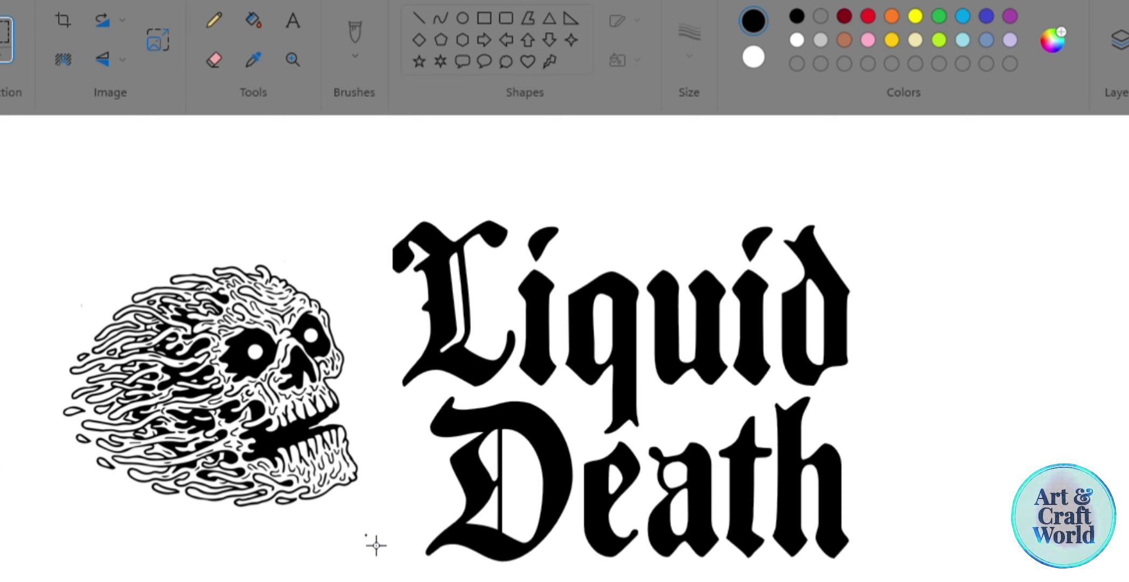
{"action": "left_click_drag", "start_coordinate": [368, 536], "coordinate": [7, 253]}
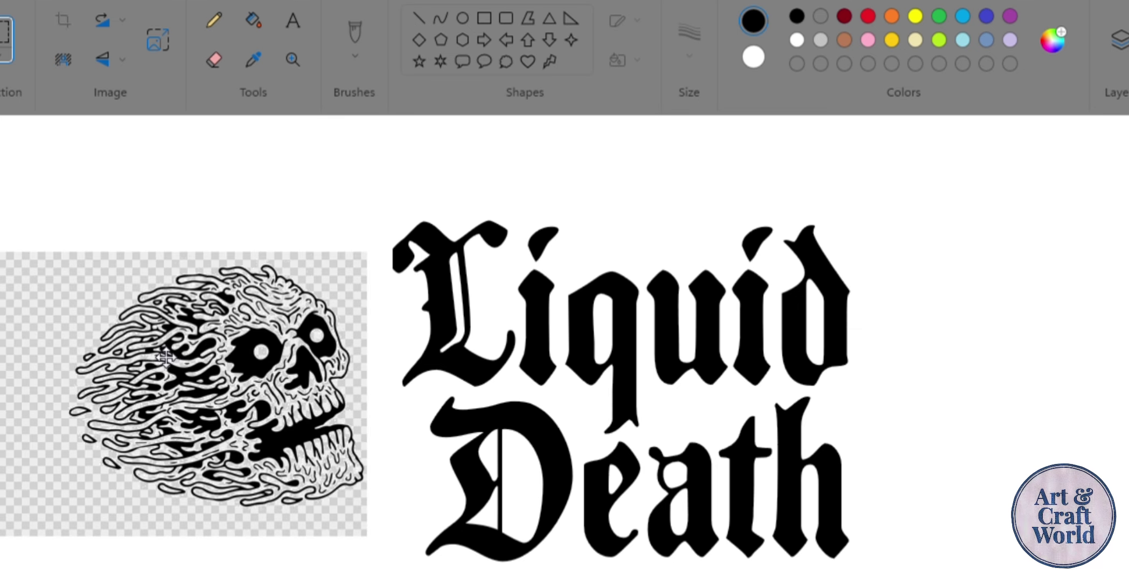
{"action": "left_click_drag", "start_coordinate": [169, 356], "coordinate": [203, 325]}
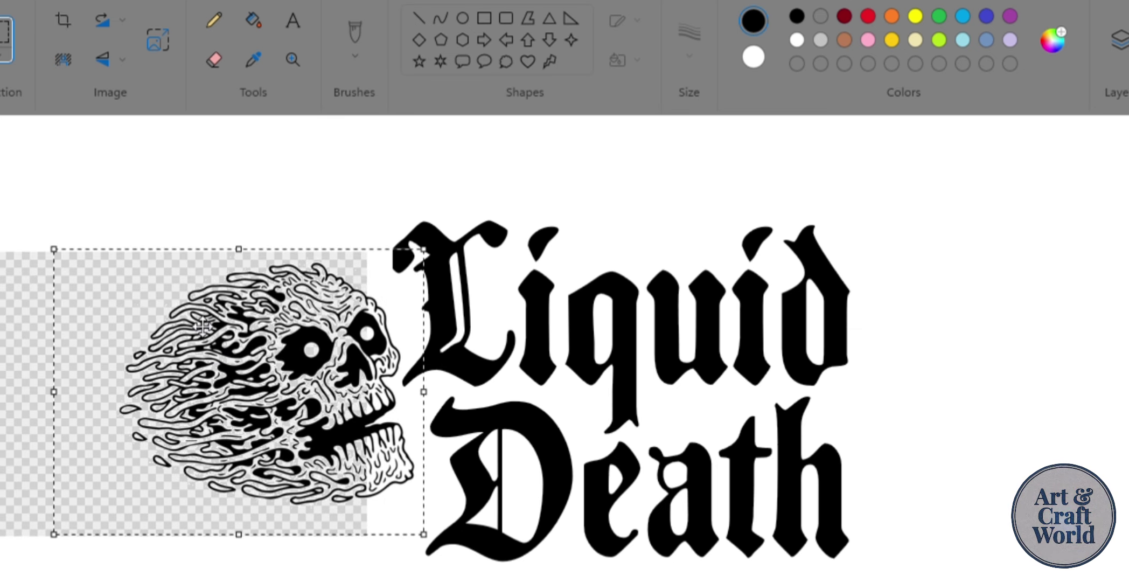
Fill the transparent area exposed around the moved skull with white and try filling the gaps between its flames.
{"action": "left_click", "coordinate": [248, 13]}
{"action": "left_click", "coordinate": [76, 332]}
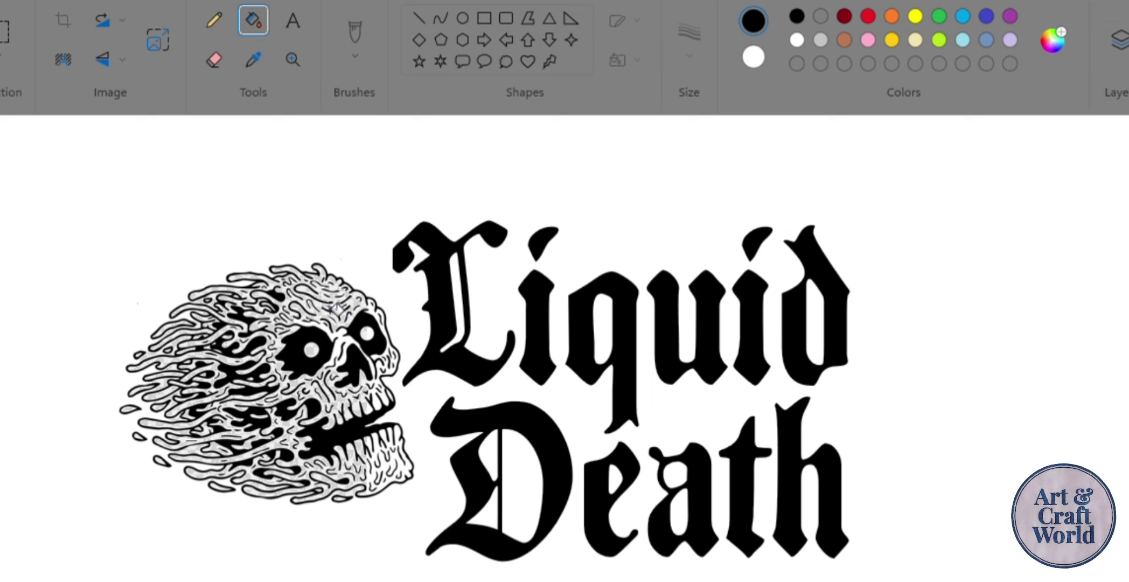
{"action": "left_click", "coordinate": [272, 336]}
{"action": "left_click", "coordinate": [261, 380]}
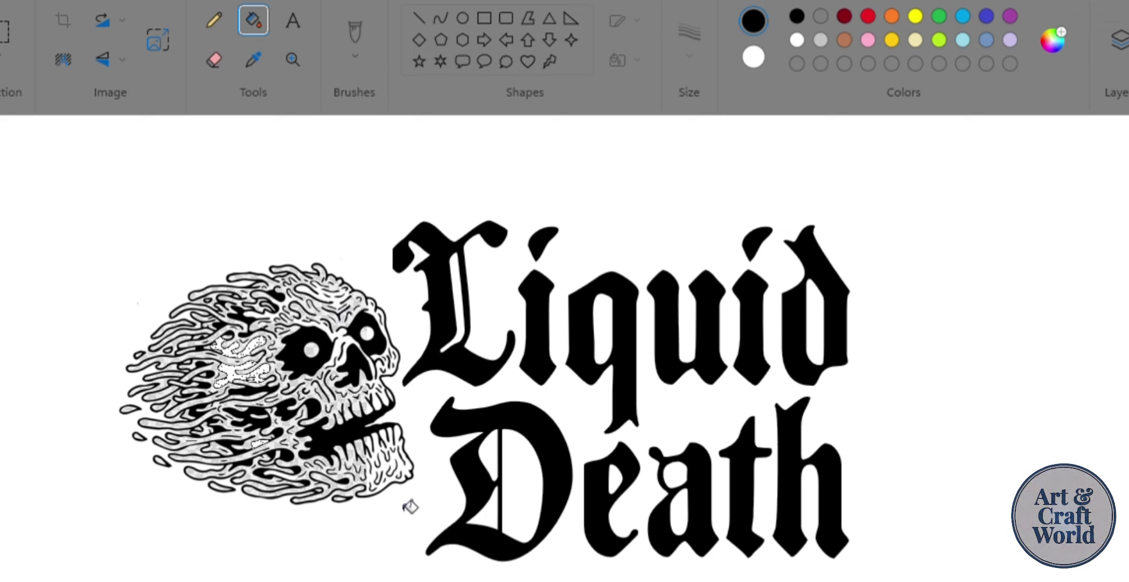
Undo the fills around the skull, its shift towards the lettering and its placement.
{"action": "key", "text": "ctrl+z"}
{"action": "key", "text": "ctrl+z"}
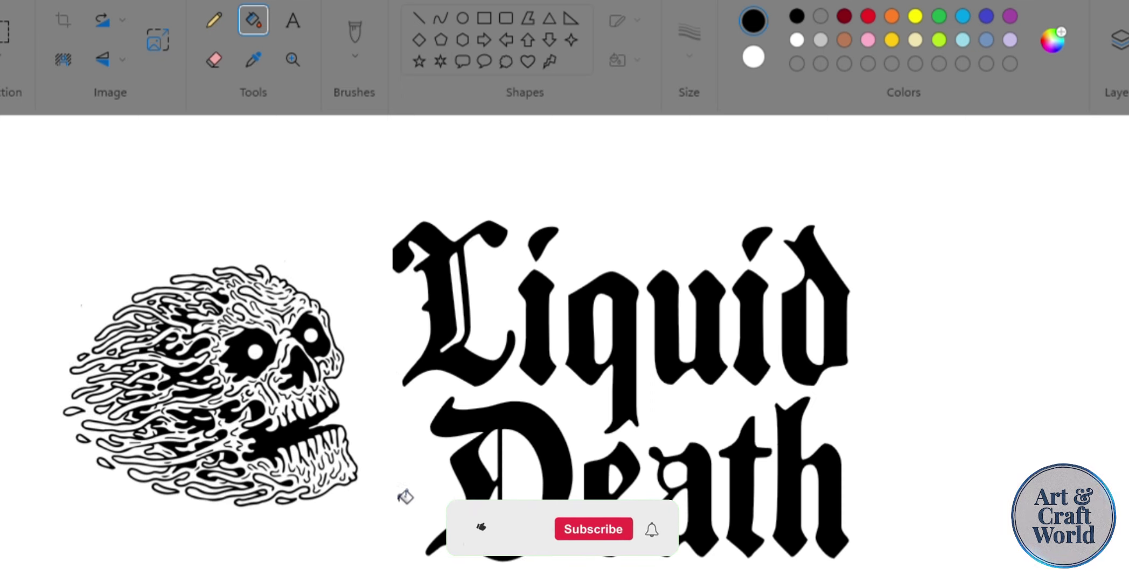
{"action": "key", "text": "ctrl+z"}
Paste the flaming skull again and place it just left of the two-line lettering.
{"action": "key", "text": "ctrl+v"}
{"action": "left_click_drag", "start_coordinate": [199, 347], "coordinate": [286, 440]}
{"action": "left_click", "coordinate": [589, 413]}
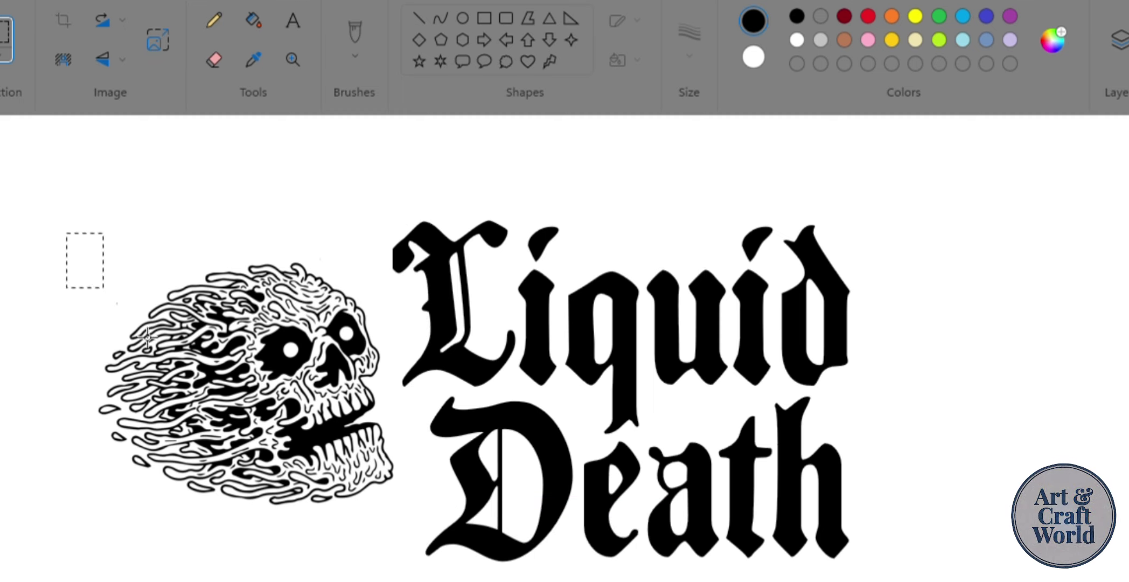
Select the placed skull, nudge it slightly downward and delete it from the canvas.
{"action": "left_click_drag", "start_coordinate": [148, 336], "coordinate": [403, 572]}
{"action": "left_click_drag", "start_coordinate": [241, 410], "coordinate": [241, 421]}
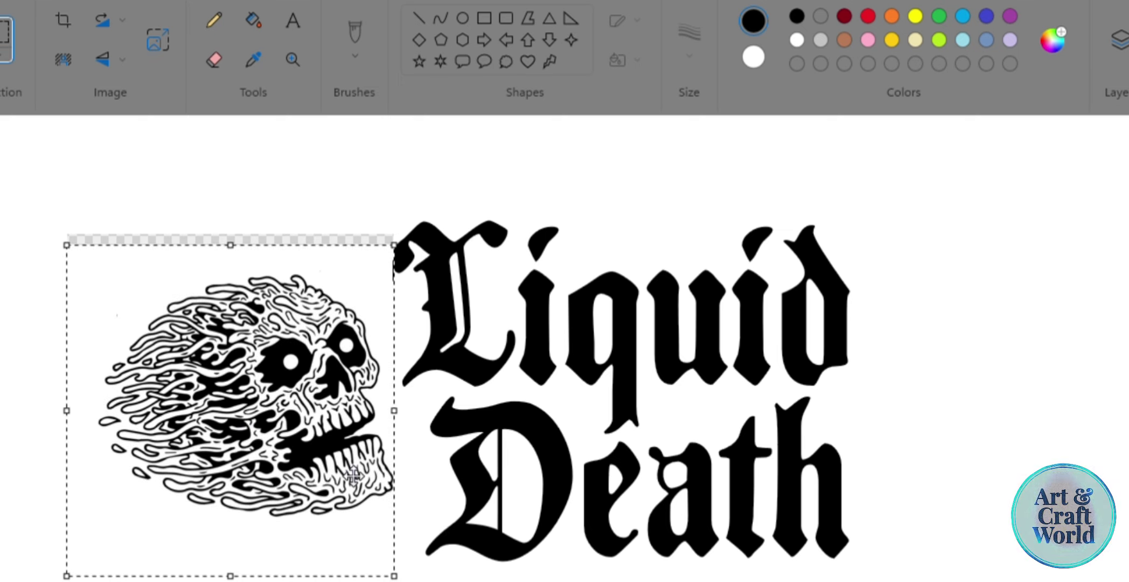
{"action": "key", "text": "Delete"}
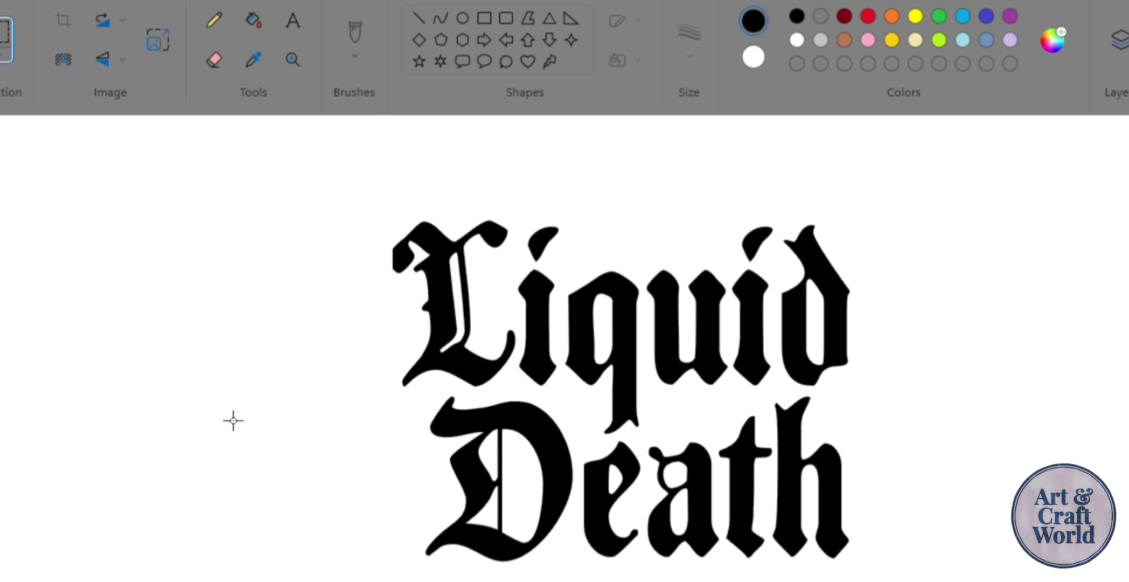
Try placing a freshly pasted skull with a wider gap from the lettering, and undo that placement.
{"action": "key", "text": "ctrl+v"}
{"action": "left_click_drag", "start_coordinate": [170, 229], "coordinate": [219, 345]}
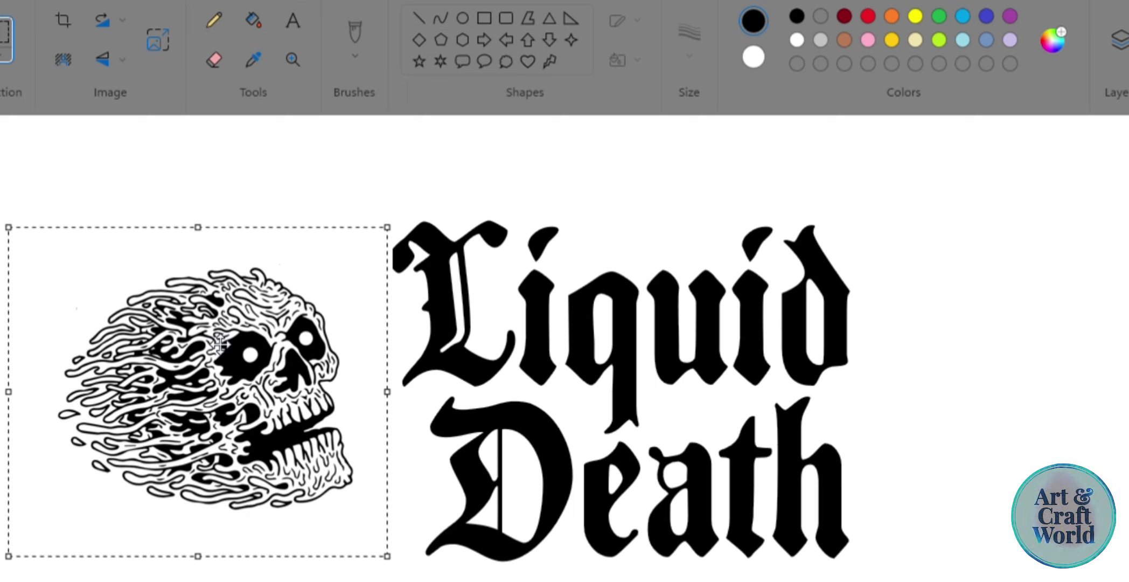
{"action": "left_click", "coordinate": [3, 54]}
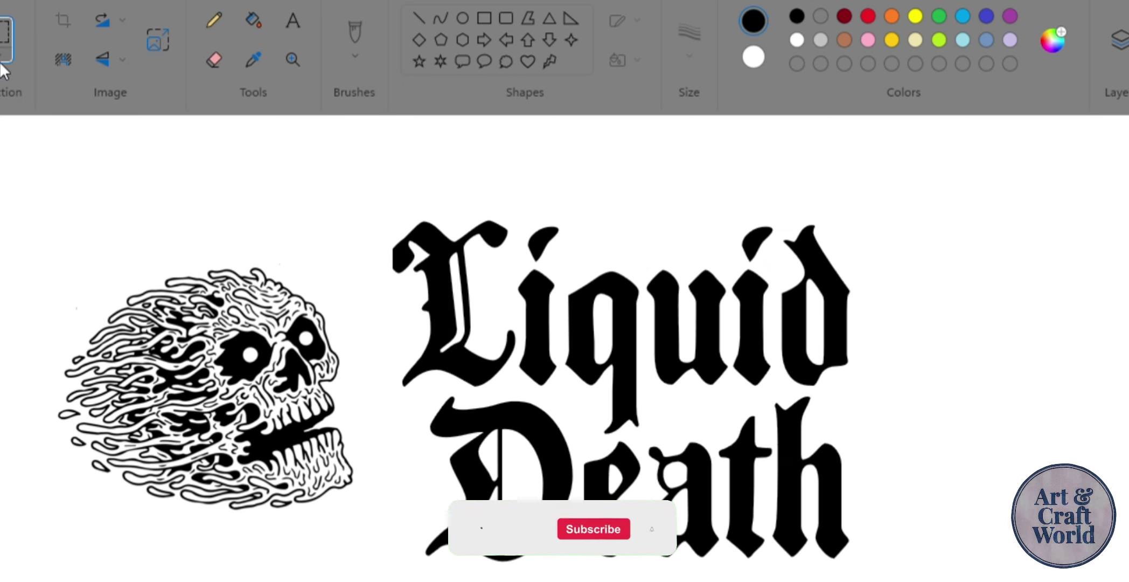
{"action": "key", "text": "ctrl+z"}
Paste the flaming skull illustration and position it close beside the left edge of the "Liquid Death" lettering, vertically centred on both lines.
{"action": "key", "text": "ctrl+v"}
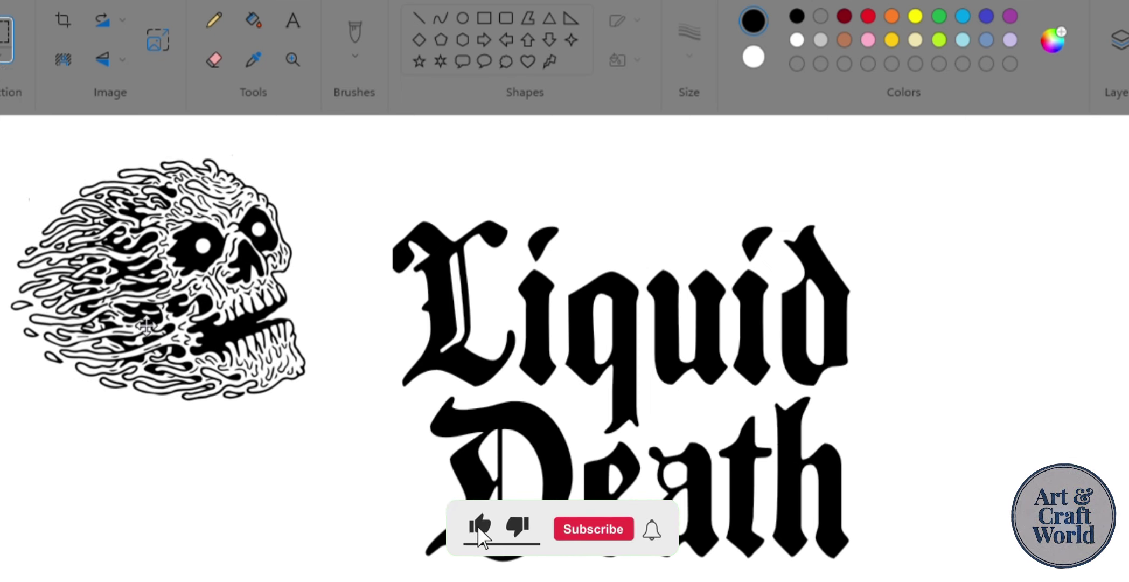
{"action": "left_click_drag", "start_coordinate": [123, 313], "coordinate": [183, 439]}
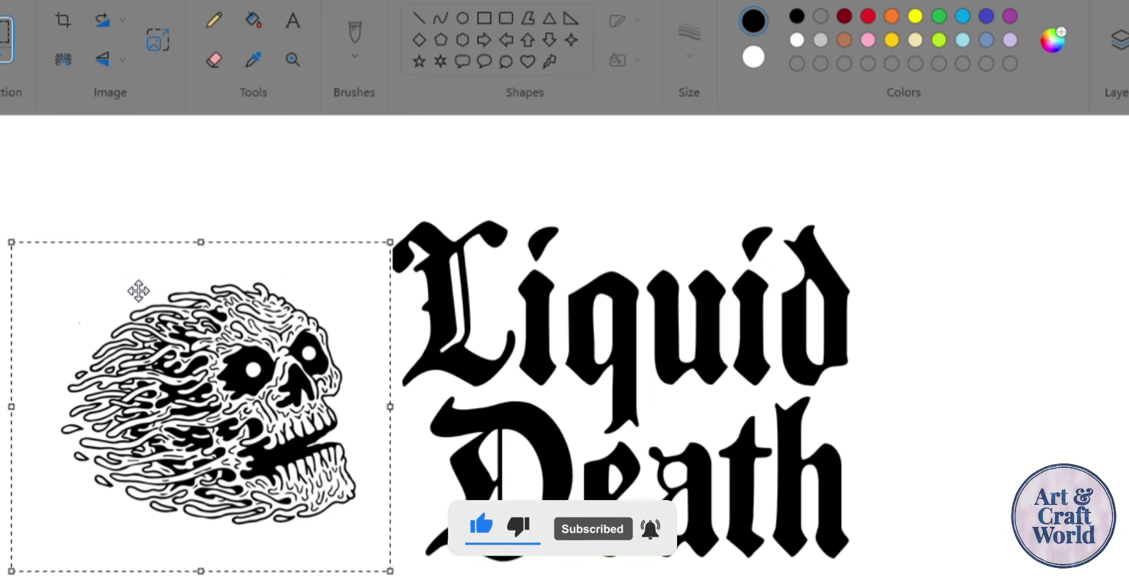
{"action": "left_click_drag", "start_coordinate": [258, 437], "coordinate": [301, 429]}
{"action": "left_click", "coordinate": [280, 217]}
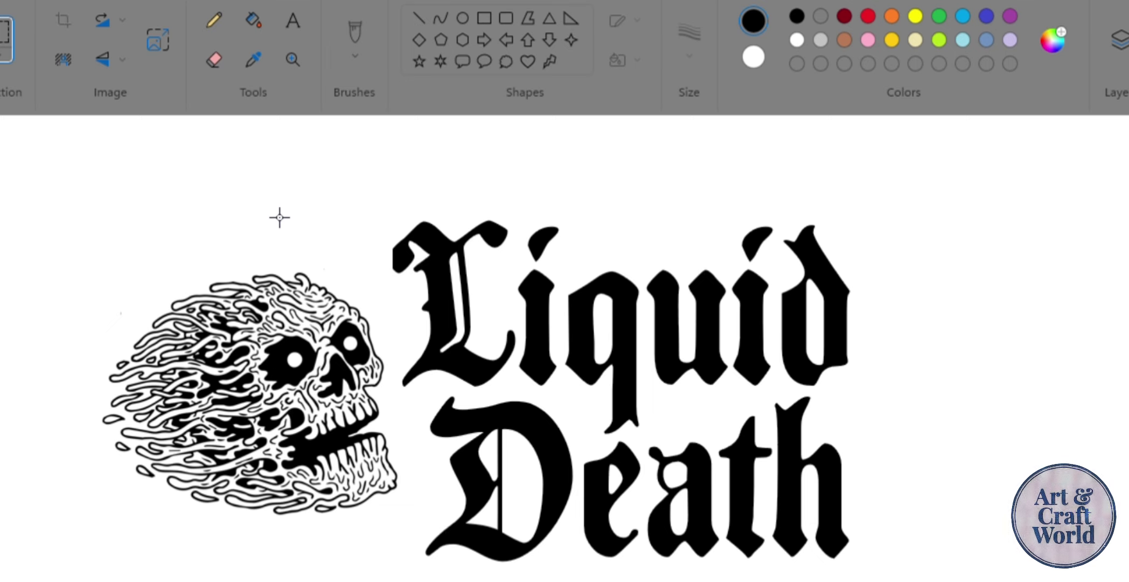
{"action": "scroll", "coordinate": [564, 345], "scroll_direction": "down", "scroll_amount": 1}
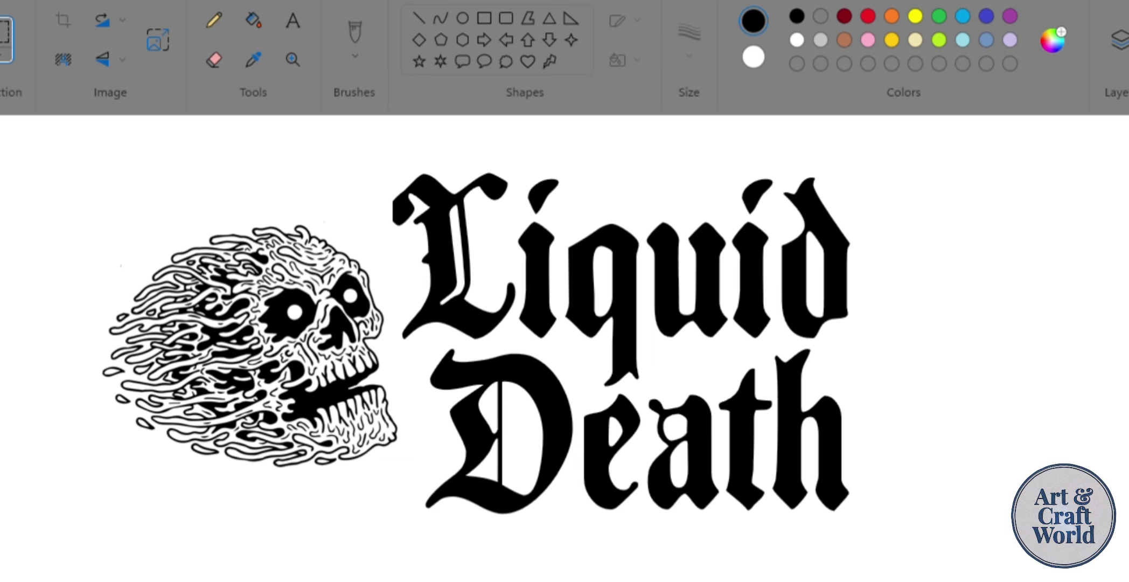